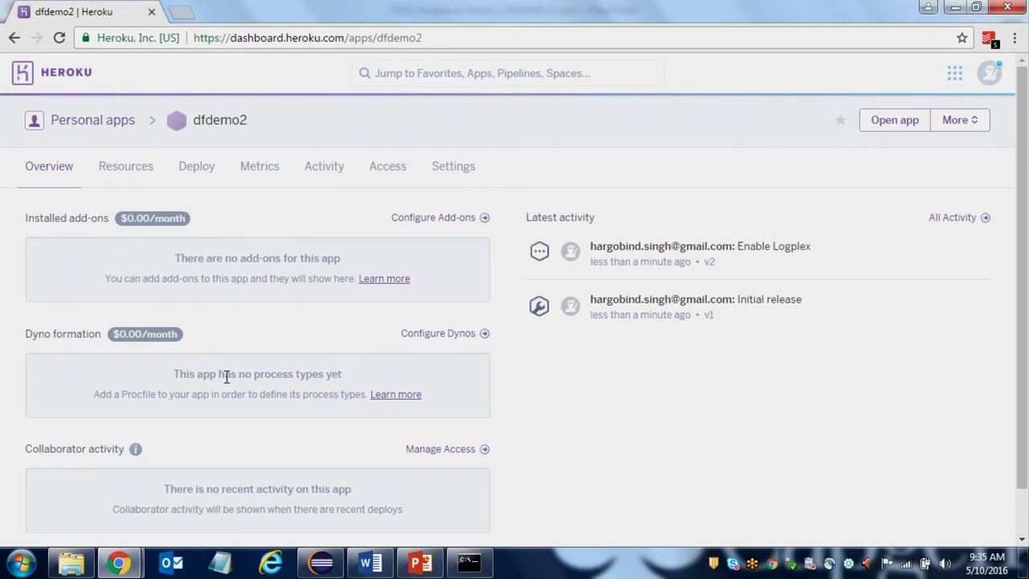
# Provision the Heroku Postgres add-on for the dfdemo2 app with the Hobby Dev — Free plan
pyautogui.click(447, 222)
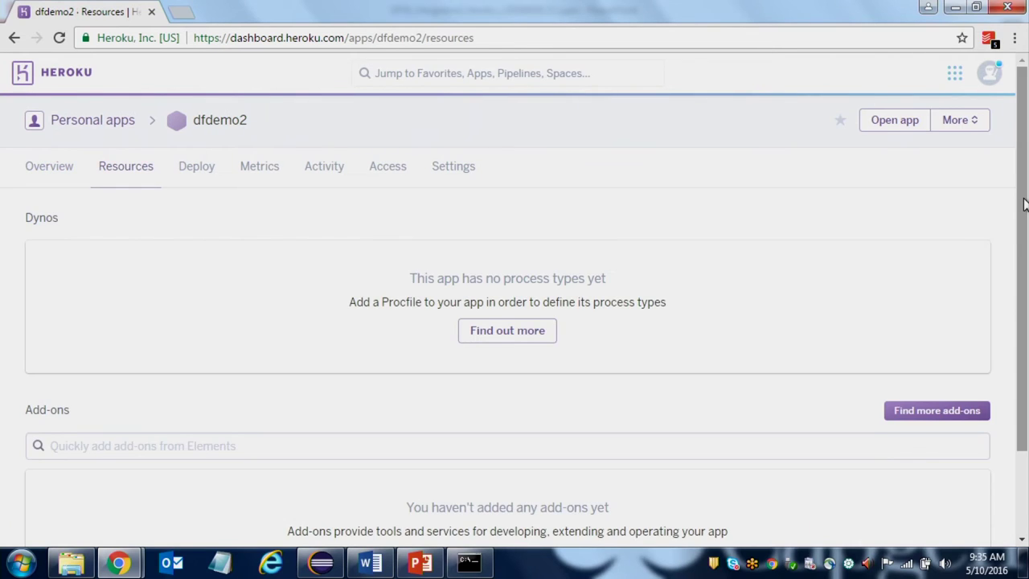
pyautogui.scroll(-1, 1023, 204)
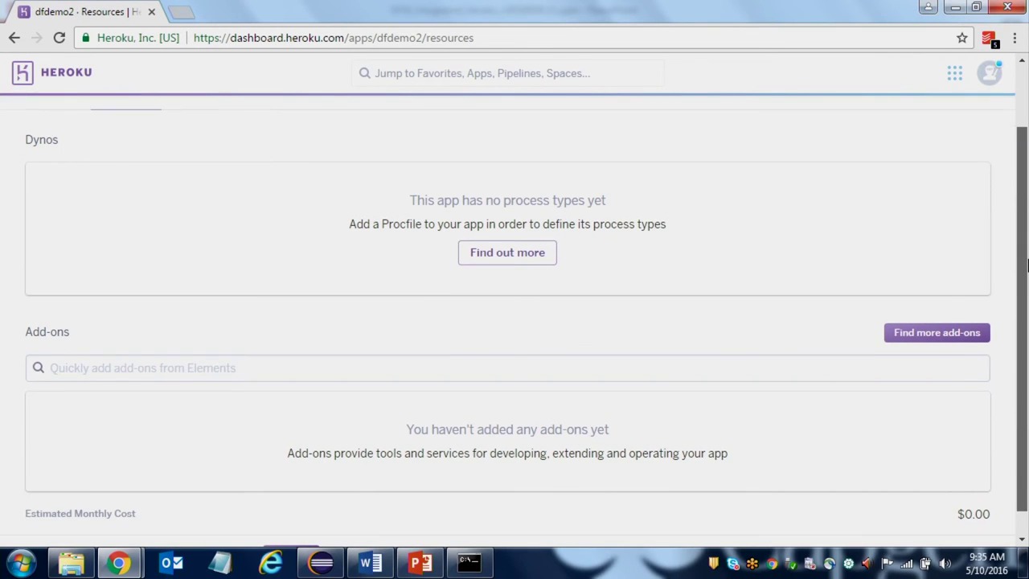
pyautogui.click(350, 366)
pyautogui.write('post')
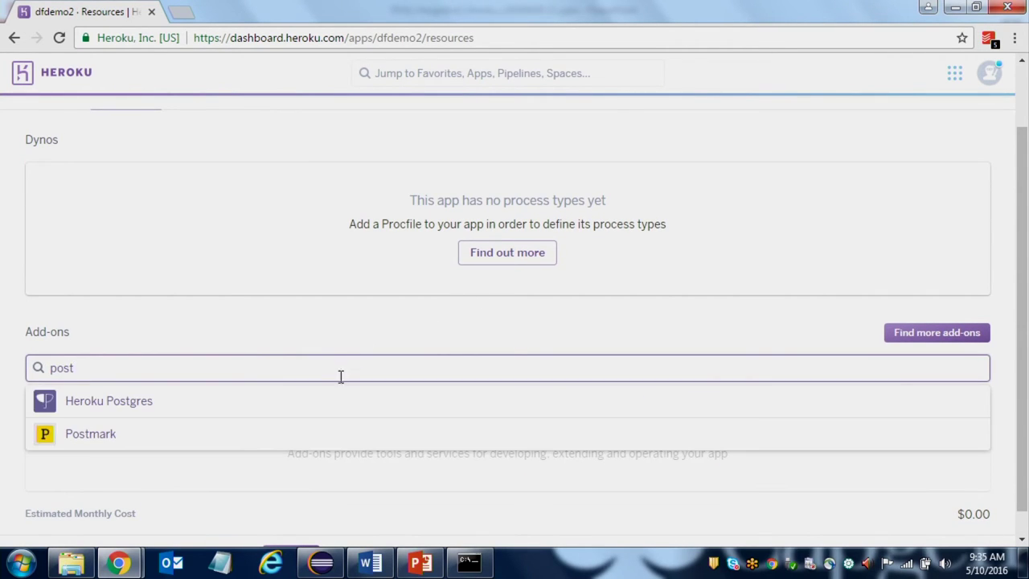
pyautogui.click(322, 399)
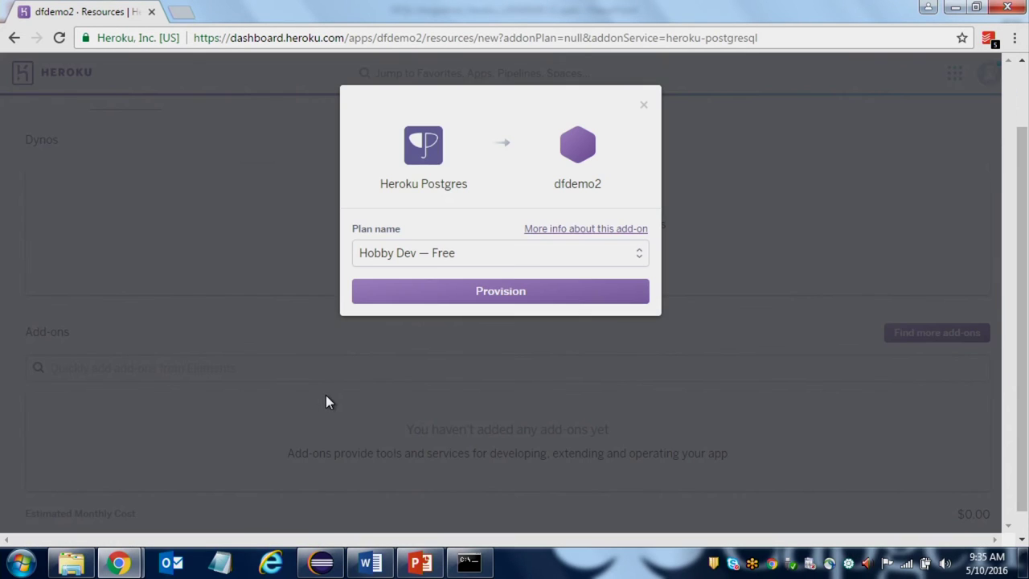
pyautogui.click(409, 254)
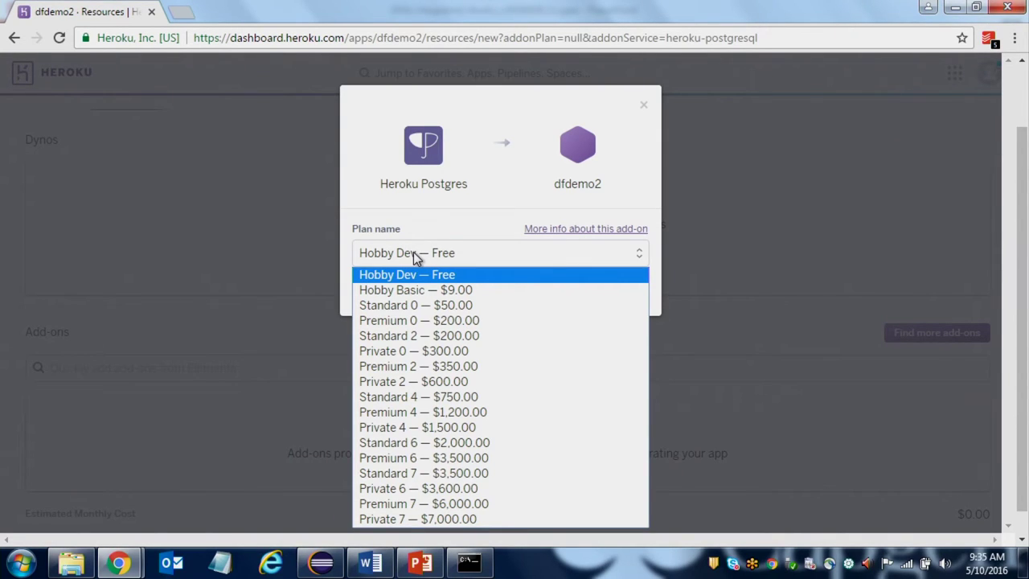
pyautogui.click(478, 229)
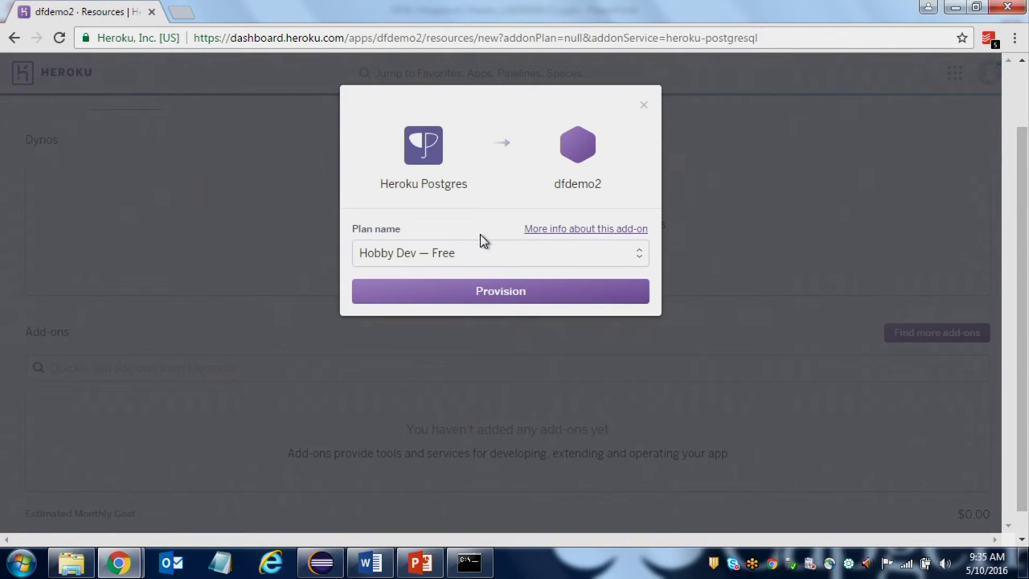
pyautogui.click(500, 291)
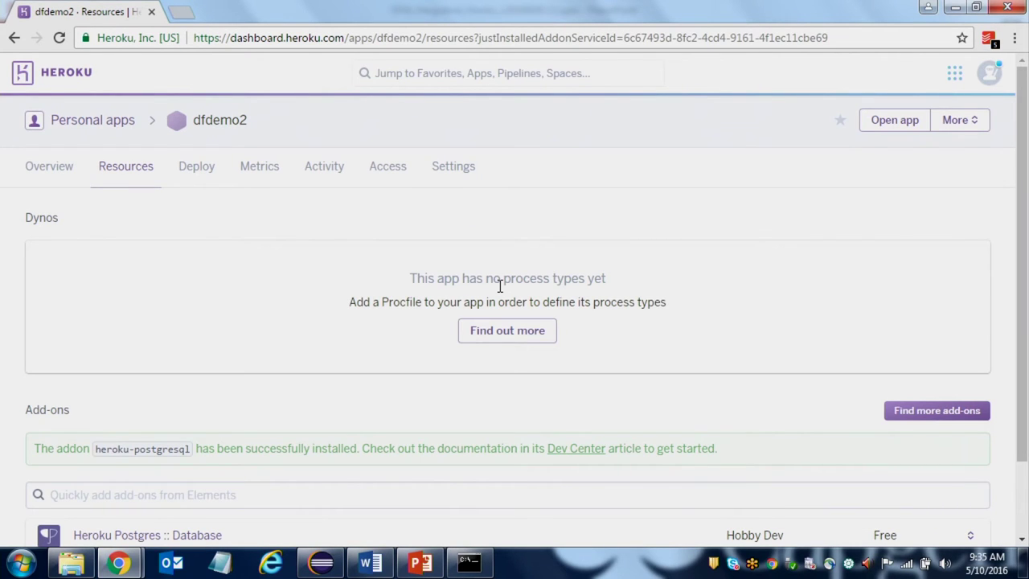
# View the Heroku Postgres database list from the installed add-on, and return to the dfdemo2 resources page
pyautogui.scroll(-2, 1025, 244)
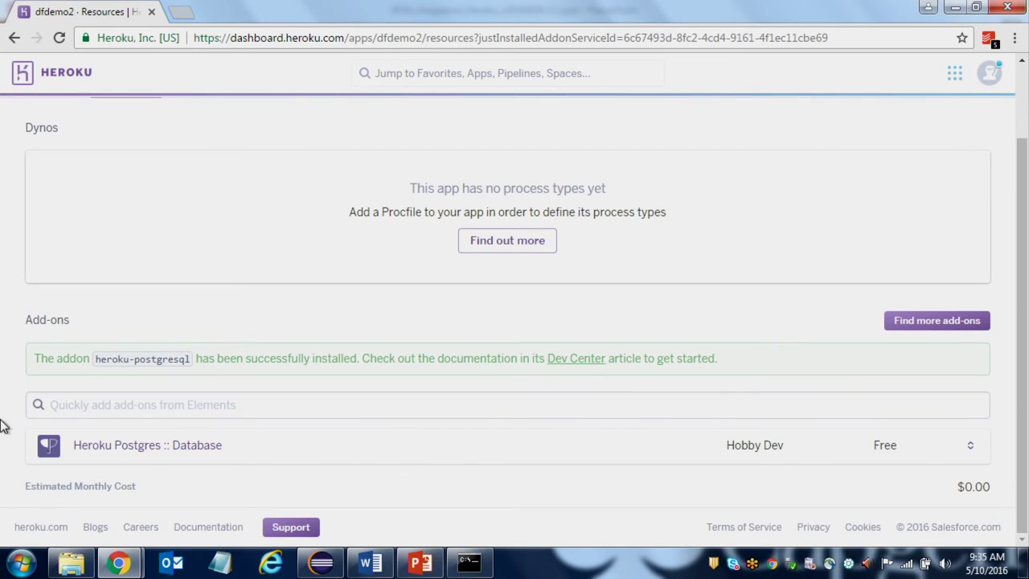
pyautogui.click(170, 449)
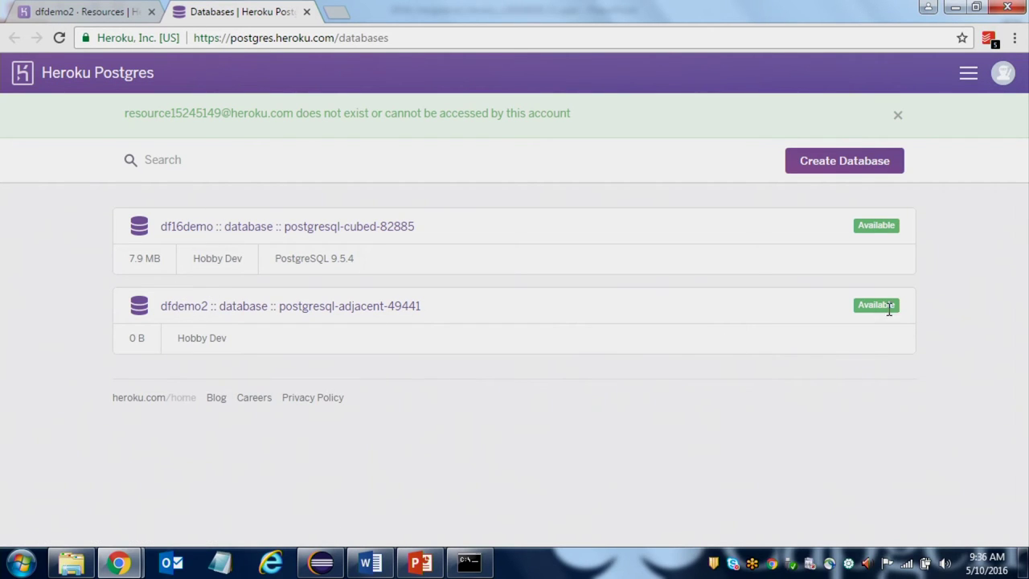
pyautogui.click(84, 10)
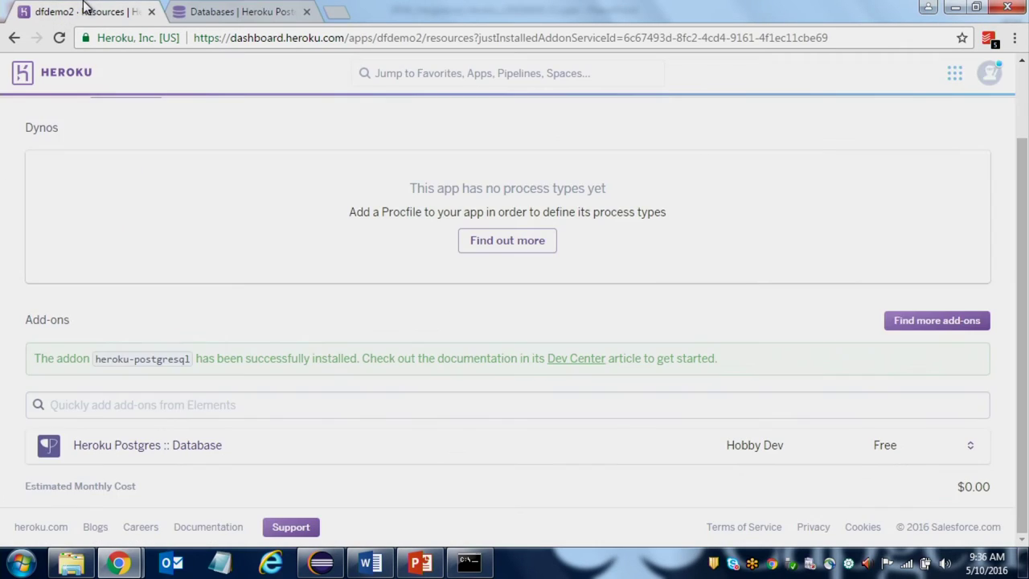
# Provision the Heroku Connect add-on for dfdemo2 with the Demo Edition — Free plan
pyautogui.click(274, 399)
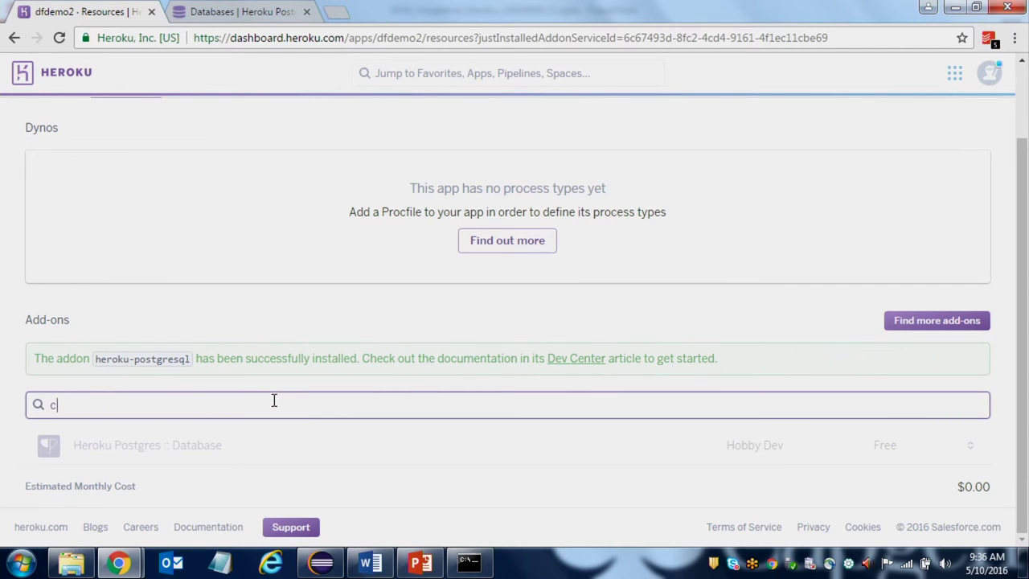
pyautogui.write('connect')
pyautogui.click(256, 429)
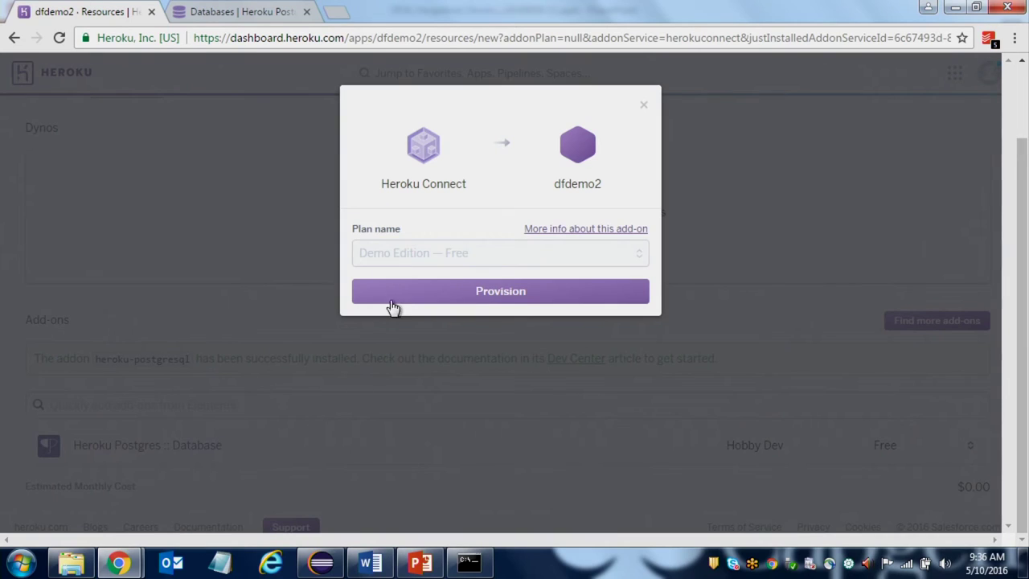
pyautogui.click(462, 292)
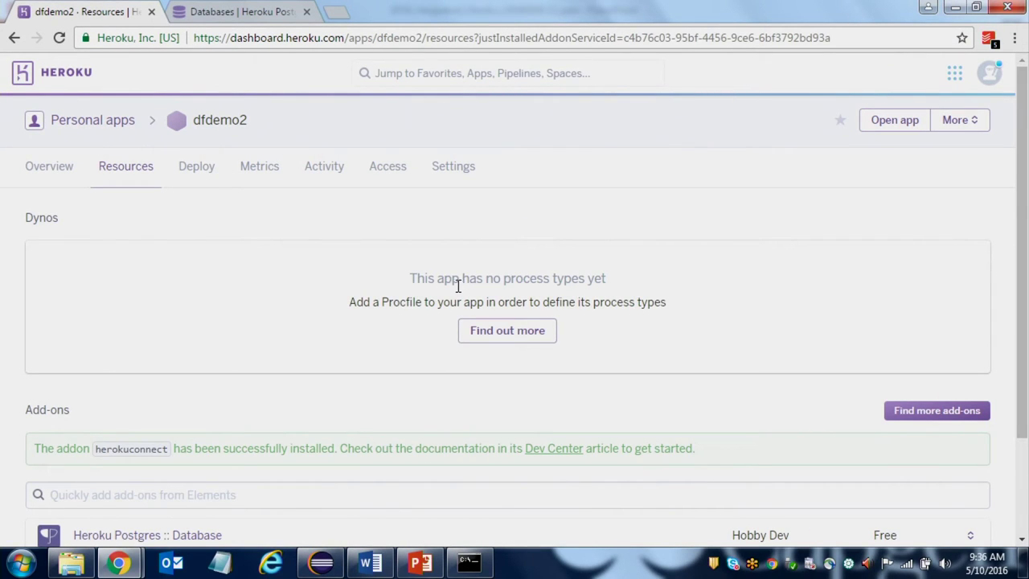
# Set up the Heroku Connect connection for dfdemo2 using the DATABASE_URL database and the schema name salesforce
pyautogui.moveTo(1027, 273); pyautogui.dragTo(1025, 437)
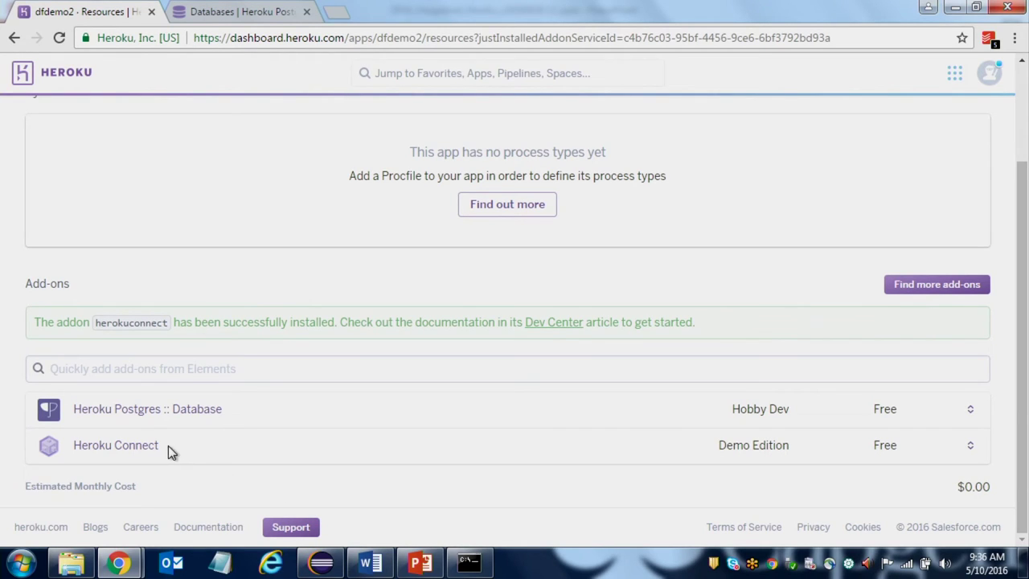
pyautogui.click(130, 446)
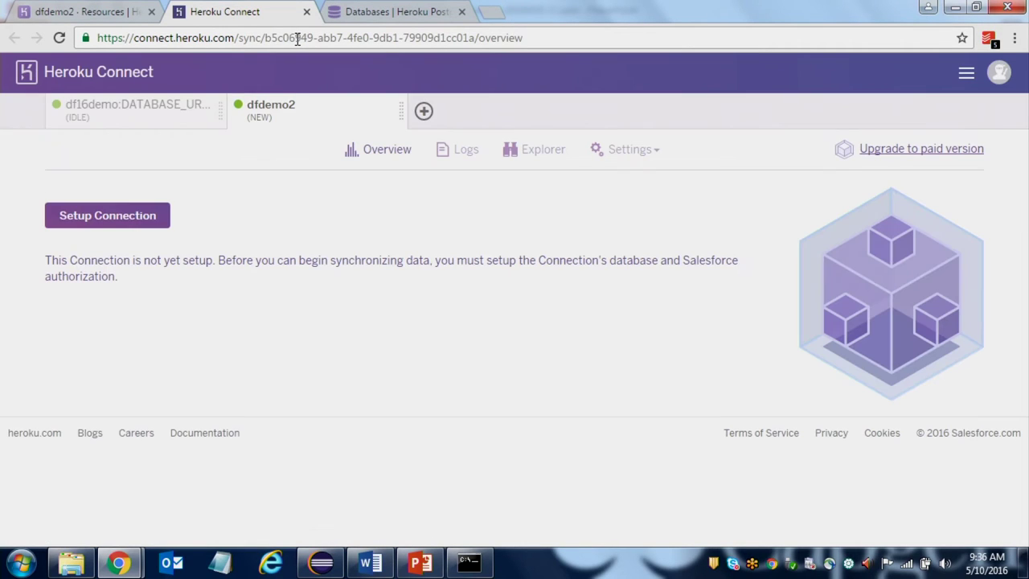
pyautogui.click(118, 217)
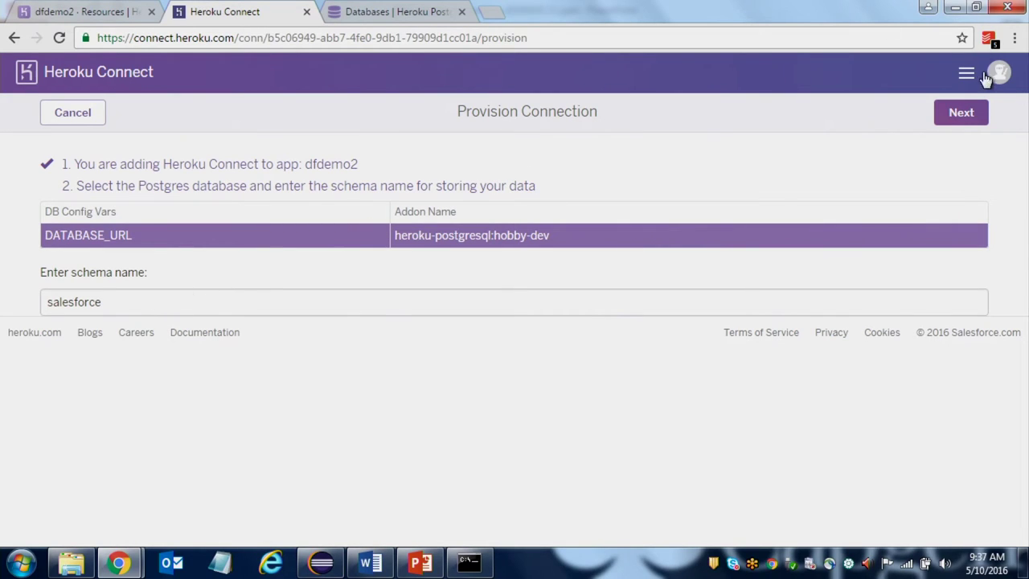
pyautogui.click(969, 109)
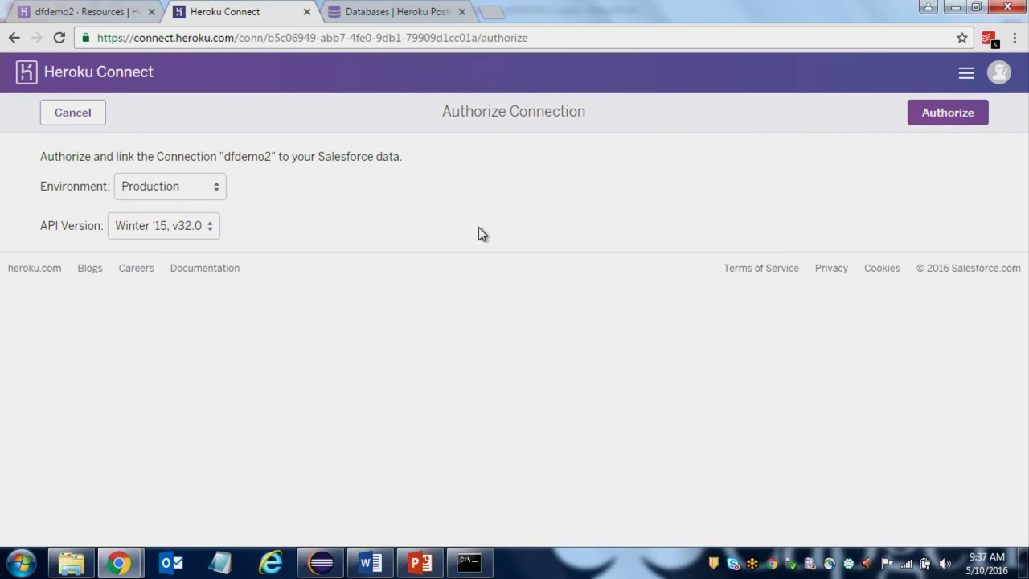
# Authorize the connection for the Production environment with API version Summer '16, v37.0, logging in to Salesforce with the saved credentials
pyautogui.click(184, 191)
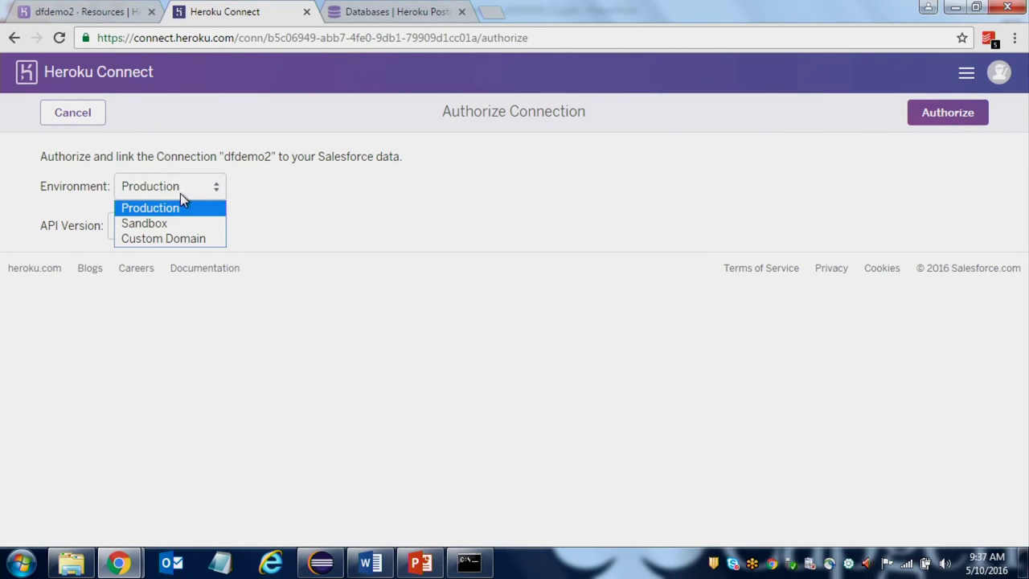
pyautogui.moveTo(270, 209); pyautogui.dragTo(200, 234)
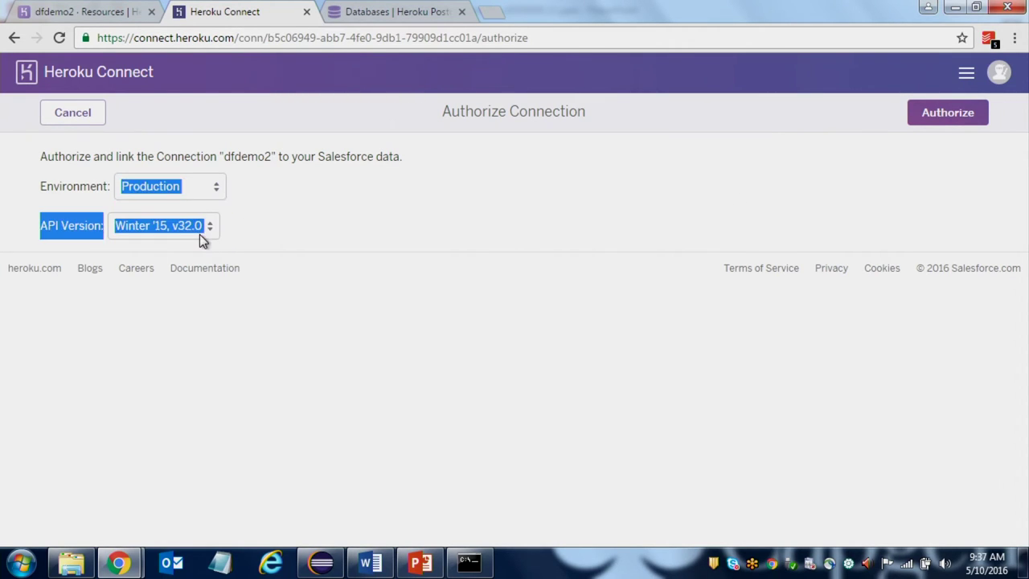
pyautogui.click(200, 231)
pyautogui.click(181, 278)
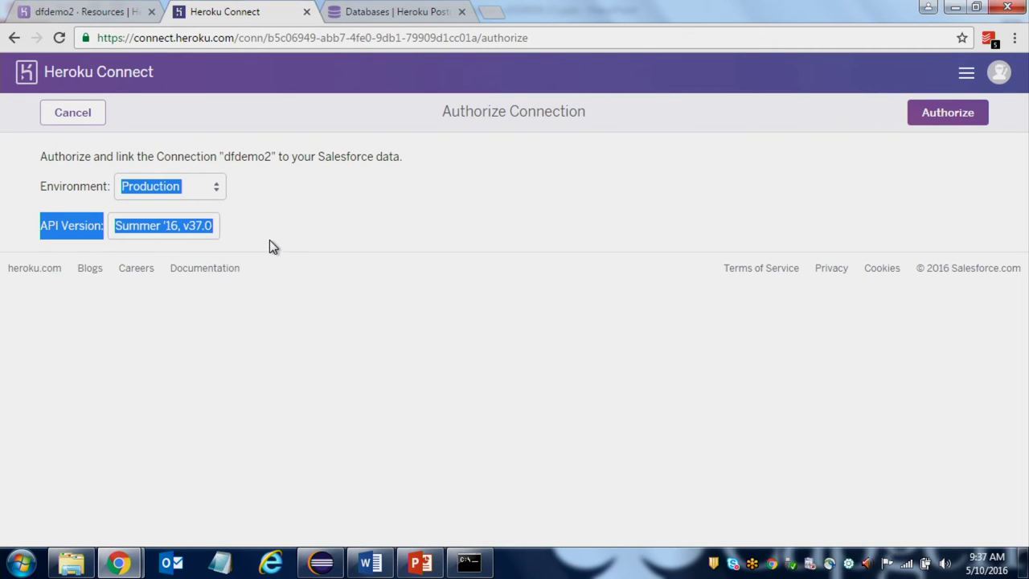
pyautogui.click(271, 243)
pyautogui.click(930, 119)
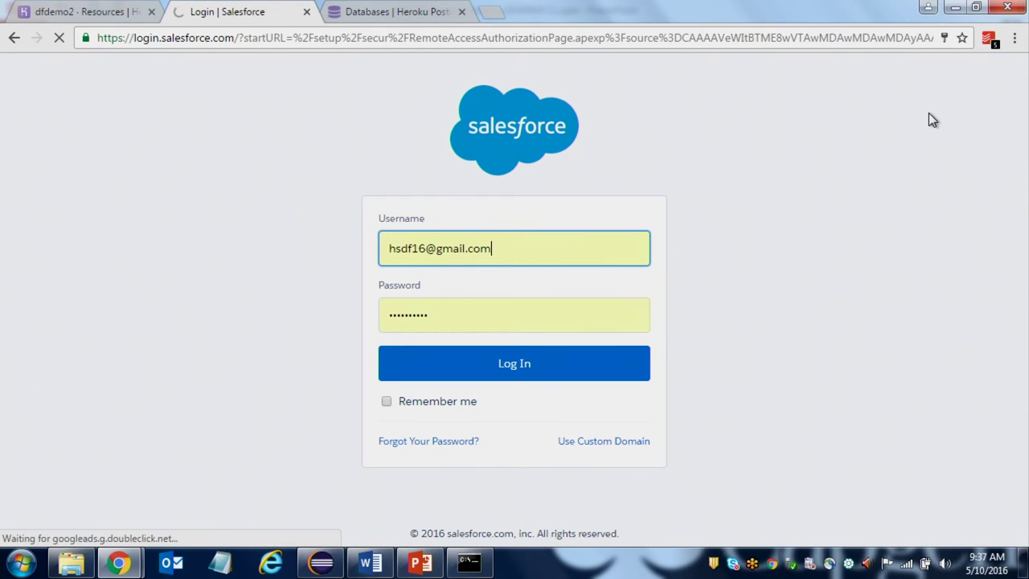
pyautogui.click(553, 373)
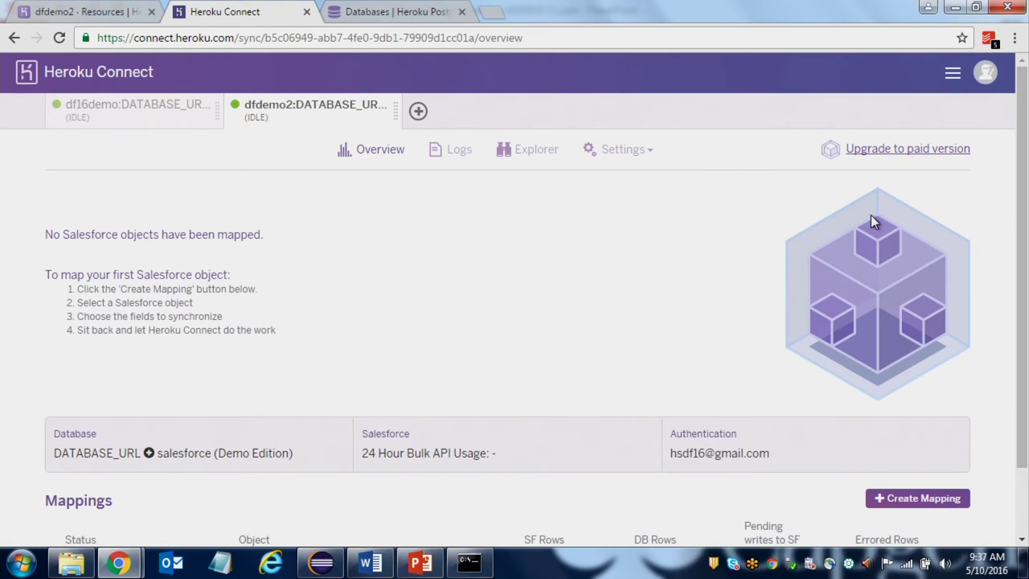
# Create a new mapping for the Salesforce Contact object
pyautogui.moveTo(1027, 216); pyautogui.dragTo(1023, 330)
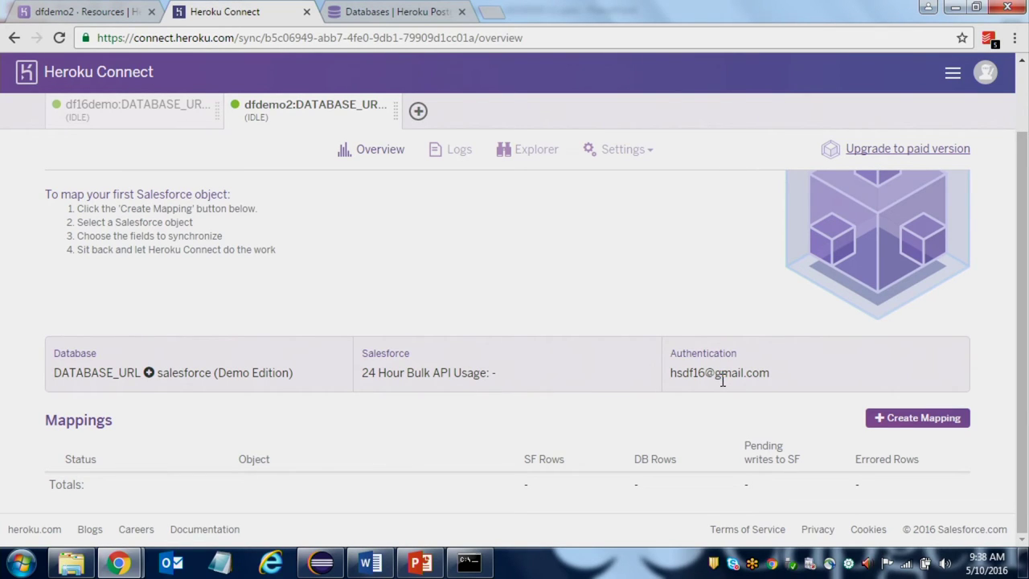
pyautogui.click(916, 418)
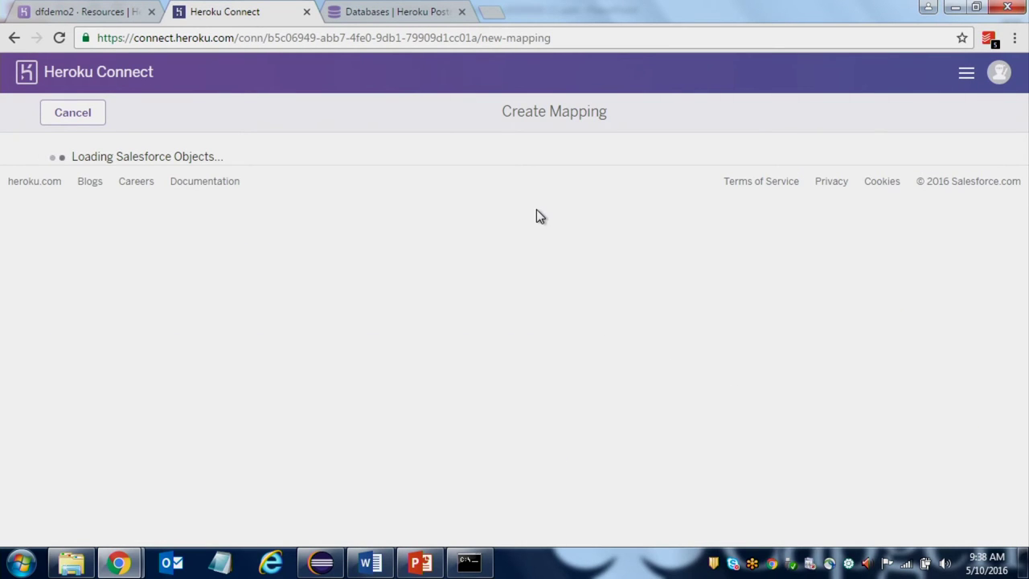
pyautogui.click(723, 162)
pyautogui.write('contact')
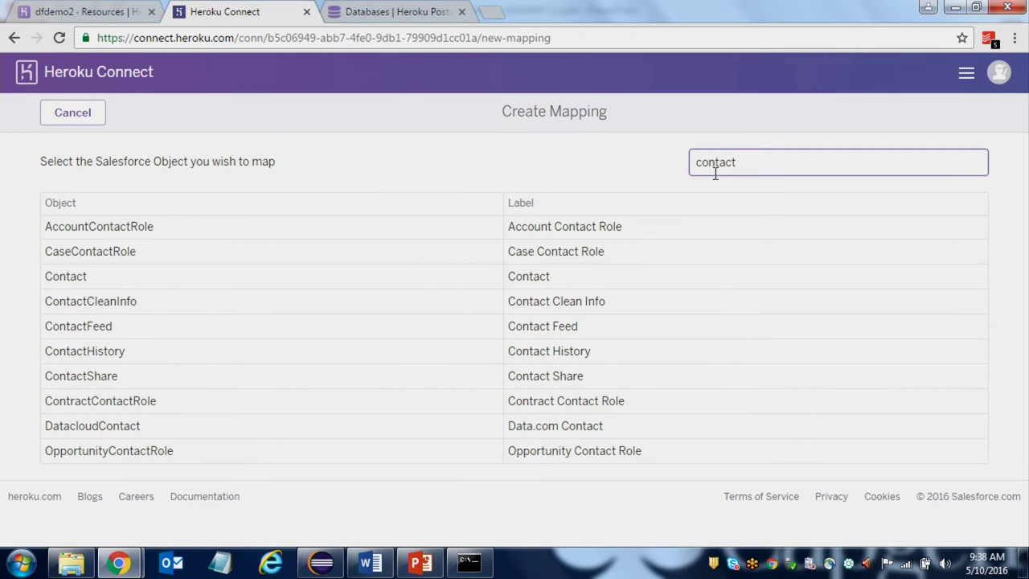
pyautogui.click(202, 278)
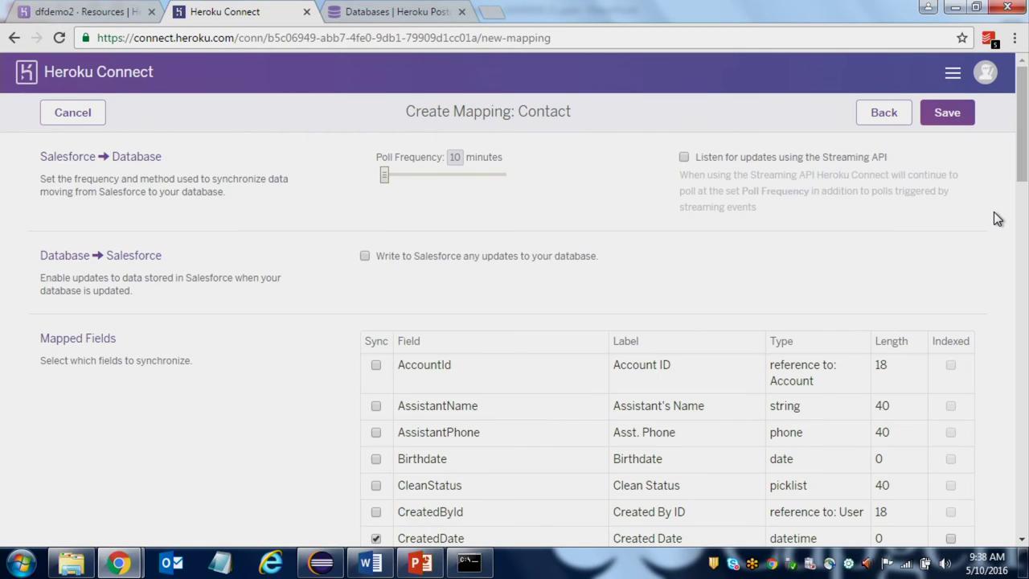
# Include the MailingCity, MailingCountry and MailingState fields in the Contact mapping's synchronized fields
pyautogui.moveTo(1022, 167); pyautogui.dragTo(1024, 205)
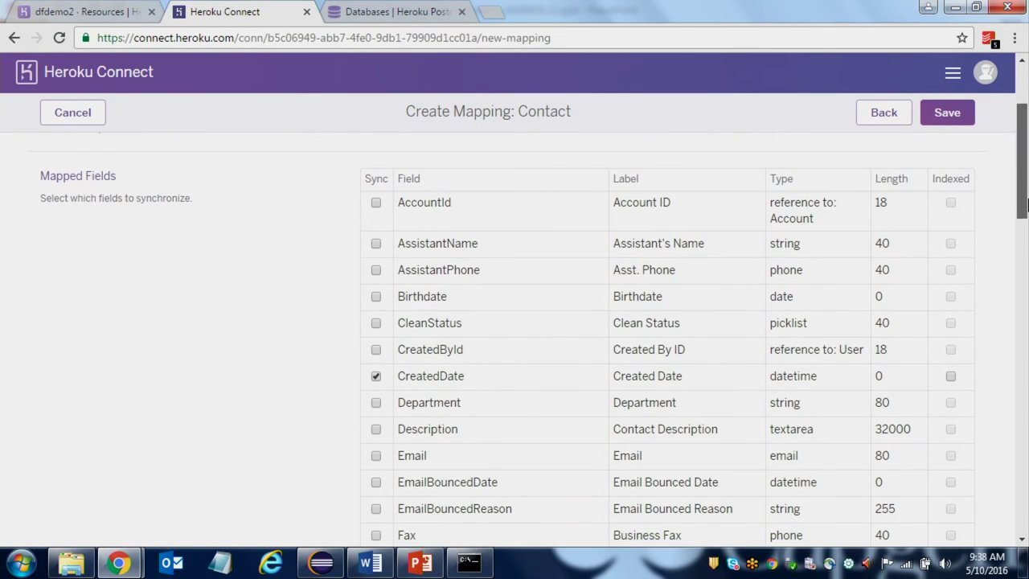
pyautogui.hotkey('ctrl', 'f')
pyautogui.write('mailing')
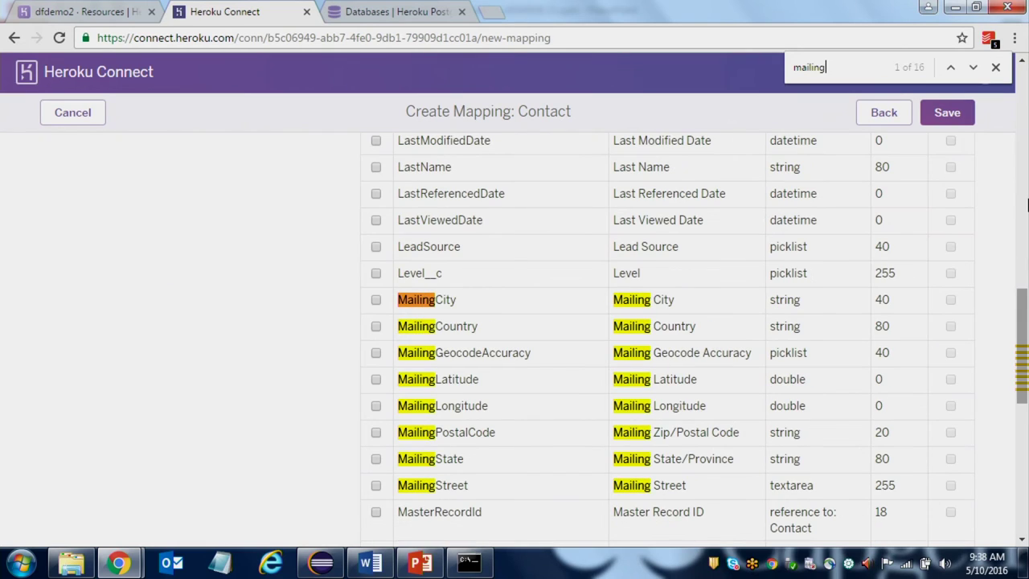
pyautogui.click(375, 300)
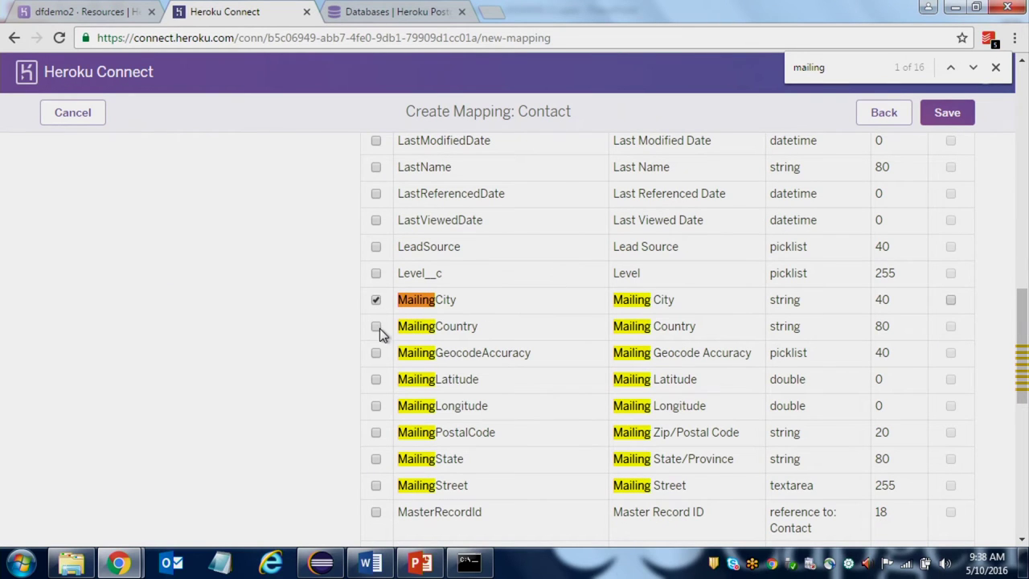
pyautogui.click(376, 326)
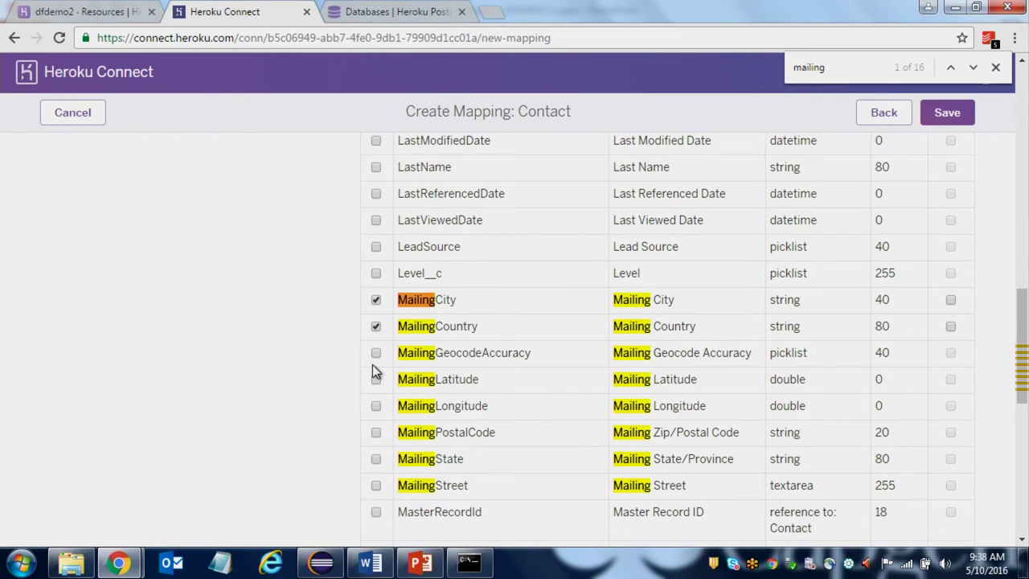
pyautogui.click(376, 459)
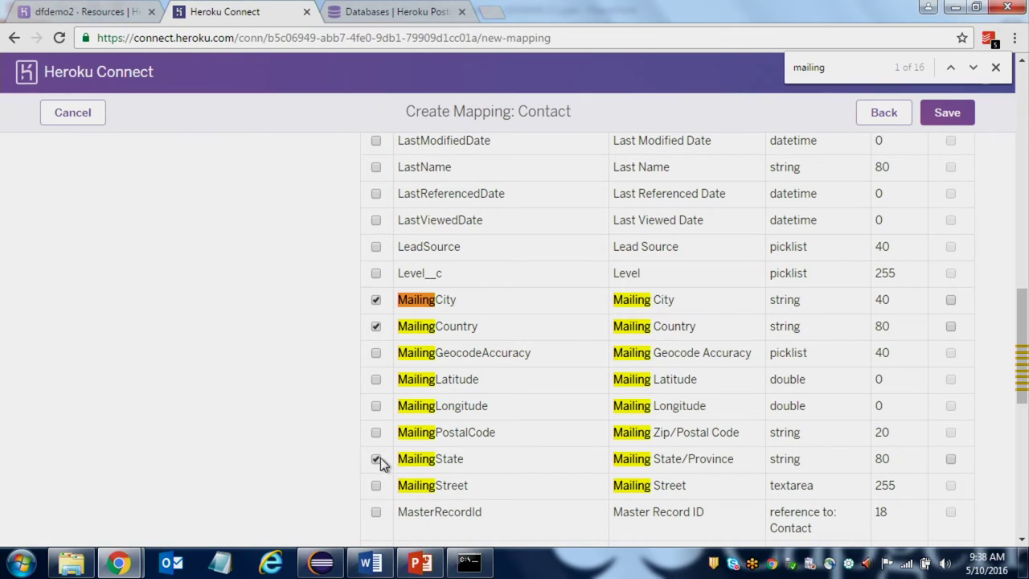
# Look up the Contact name fields and include FirstName in the synchronized fields
pyautogui.doubleClick(841, 68)
pyautogui.write('name')
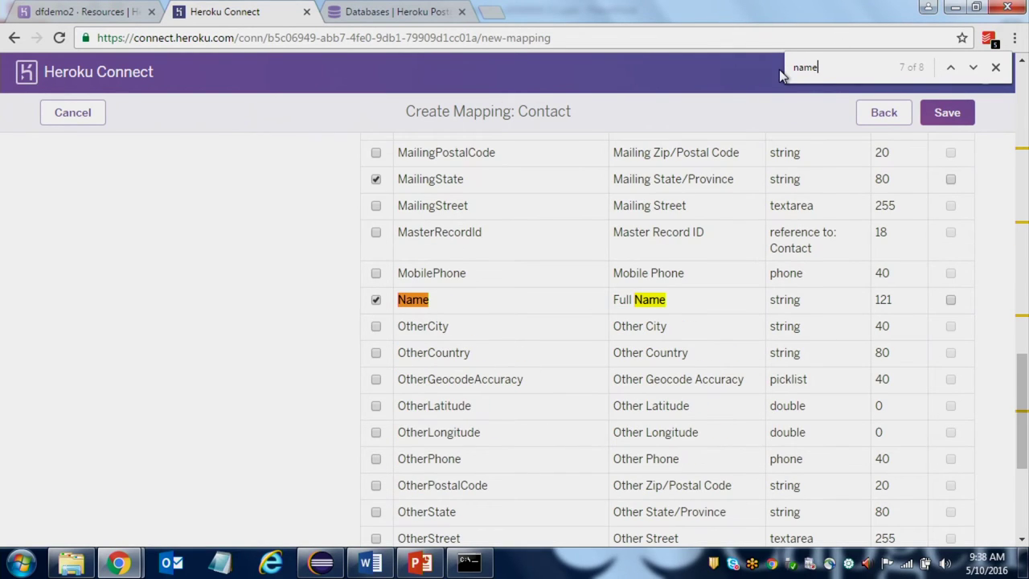
pyautogui.press('BackSpace')
pyautogui.press('BackSpace')
pyautogui.press('BackSpace')
pyautogui.press('BackSpace')
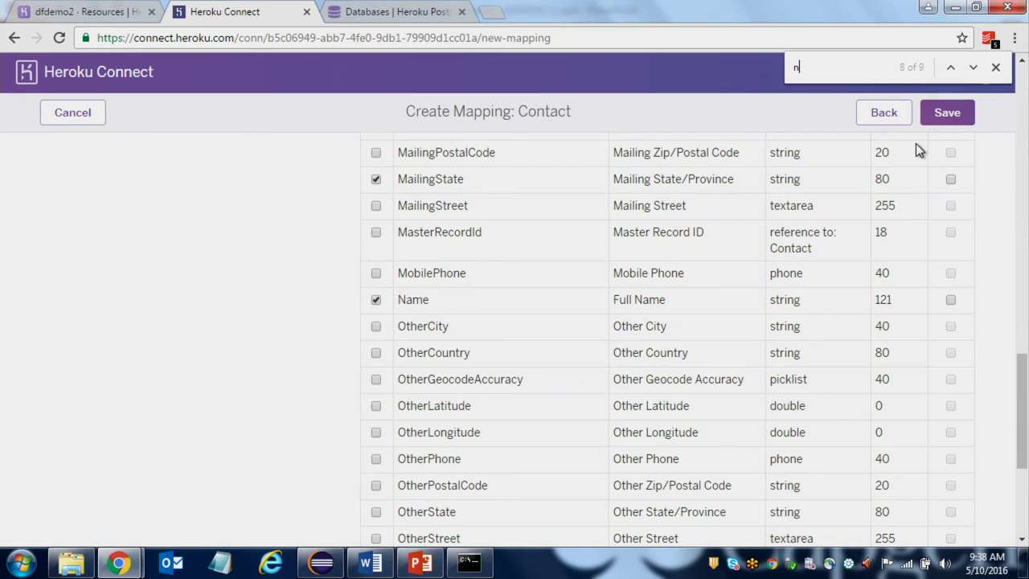
pyautogui.write('firs')
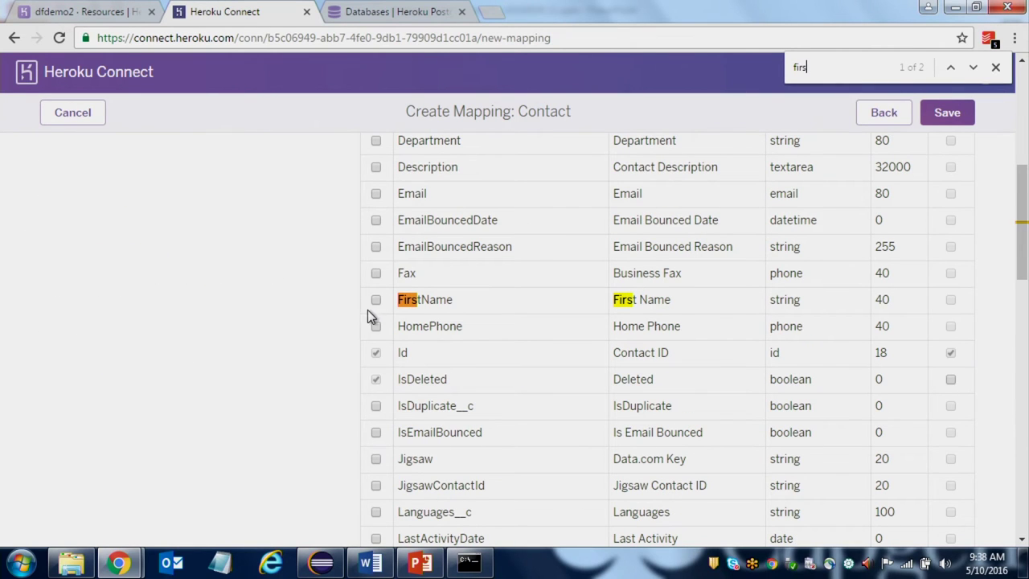
pyautogui.click(376, 299)
# Look up the LastName and IsDuplicate__c fields and include both in the Contact mapping's synchronized fields
pyautogui.doubleClick(831, 70)
pyautogui.write('lastname')
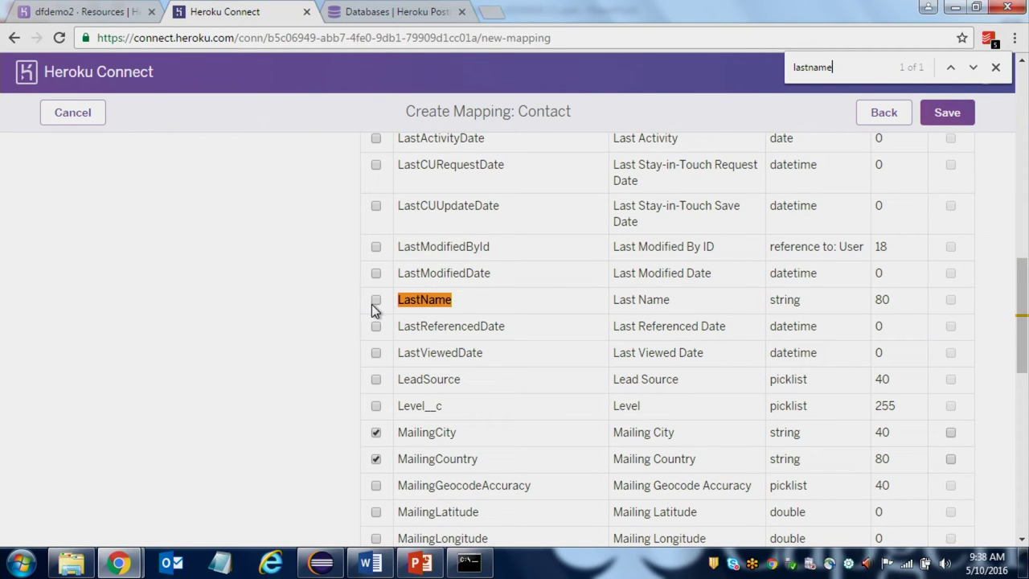
pyautogui.click(375, 299)
pyautogui.doubleClick(859, 68)
pyautogui.write('isdup')
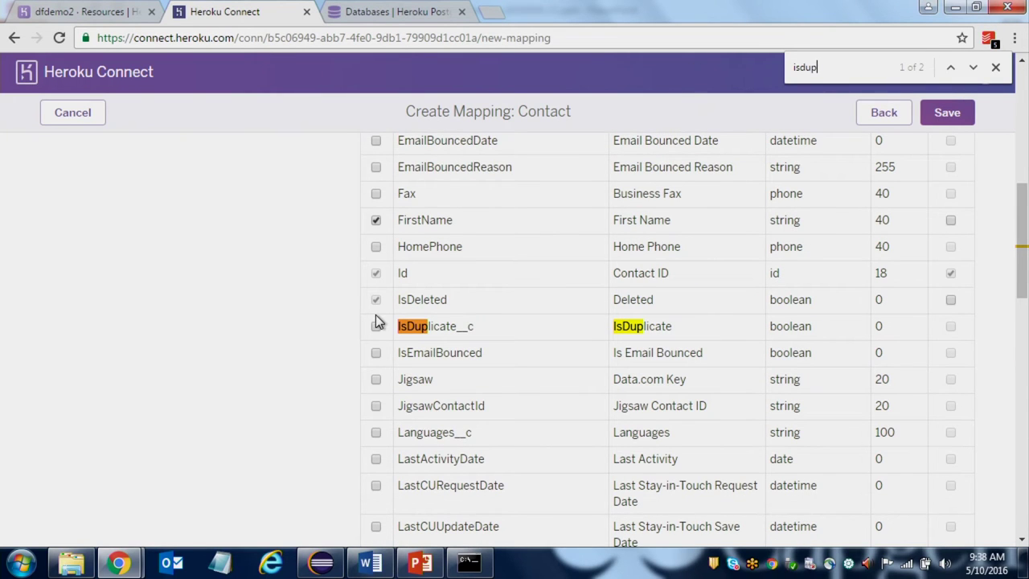
pyautogui.click(376, 325)
# Save the Contact mapping with a 10-minute poll frequency and database updates written to Salesforce
pyautogui.moveTo(1024, 241); pyautogui.dragTo(1023, 226)
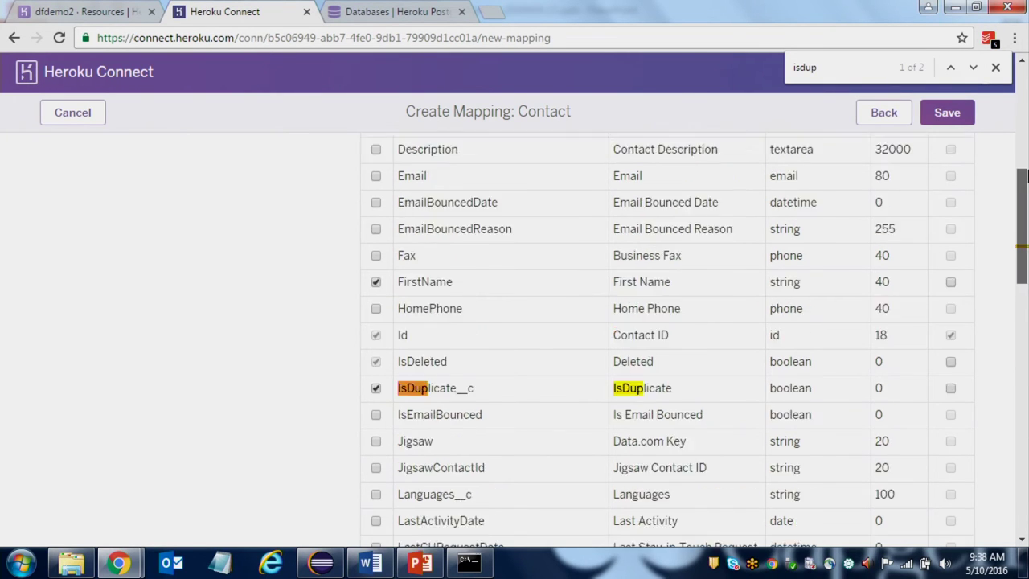
pyautogui.moveTo(1026, 173); pyautogui.dragTo(1024, 105)
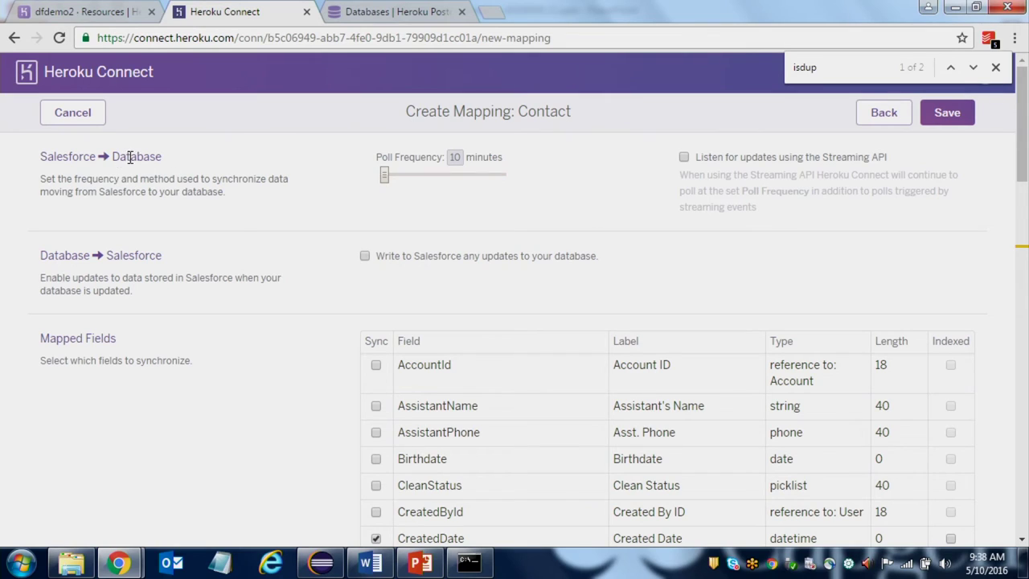
pyautogui.moveTo(382, 177); pyautogui.dragTo(485, 177)
pyautogui.moveTo(386, 176); pyautogui.dragTo(381, 177)
pyautogui.click(950, 114)
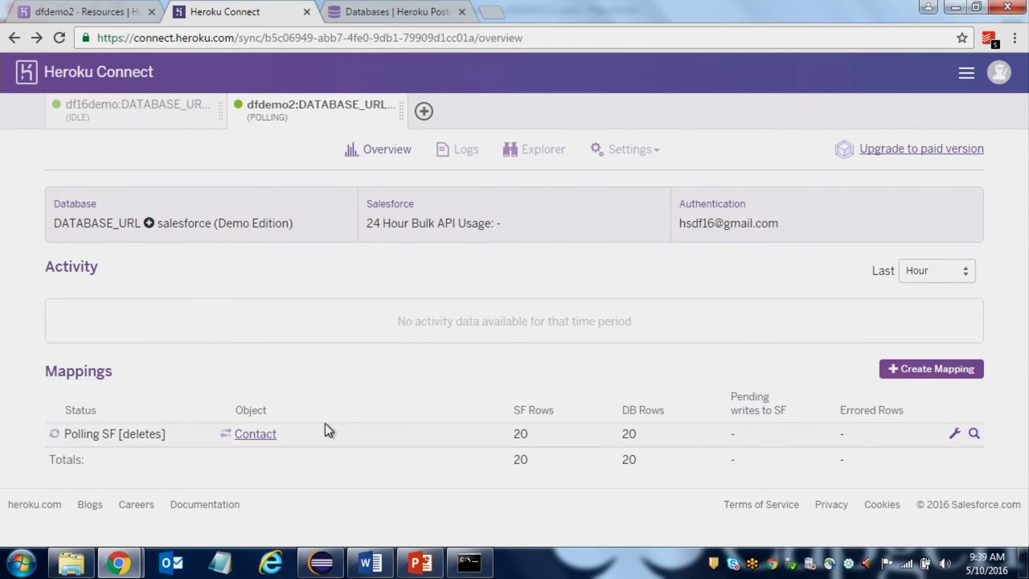
# Review the Contact mapping's sync status and details, and switch to the PowerPoint presentation
pyautogui.moveTo(64, 433); pyautogui.dragTo(72, 433)
pyautogui.click(76, 432)
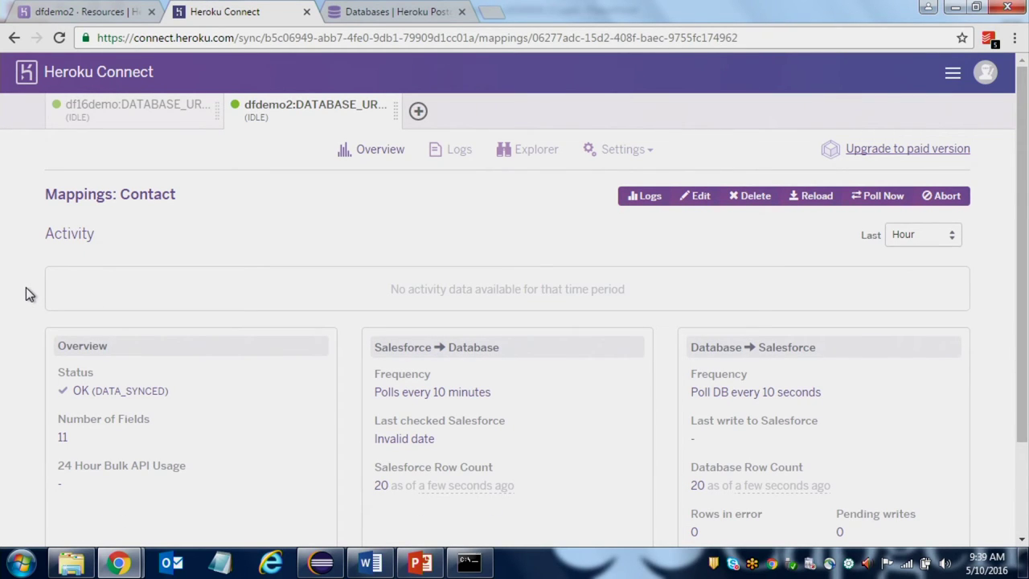
pyautogui.moveTo(1025, 218); pyautogui.dragTo(1026, 283)
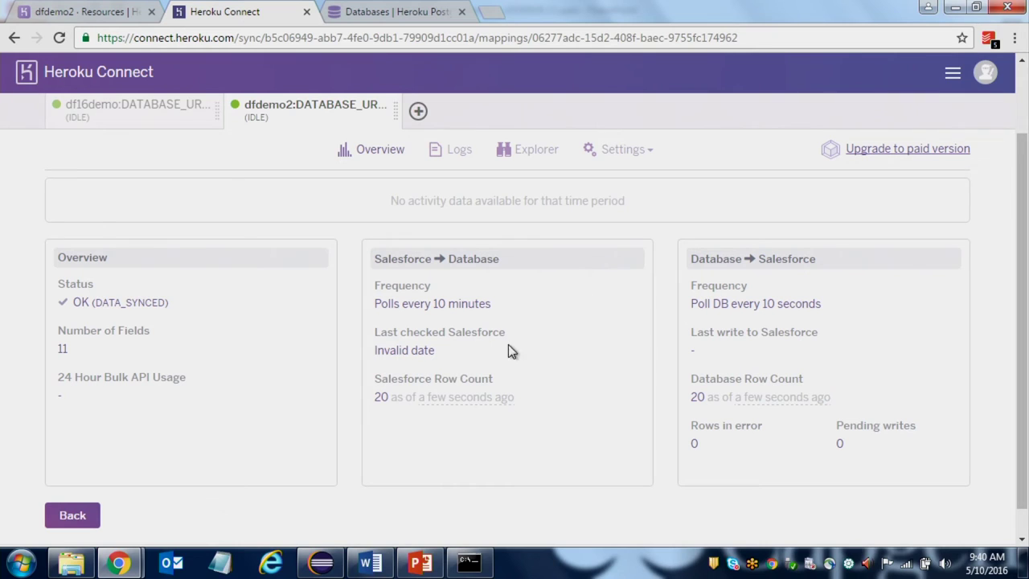
pyautogui.click(420, 562)
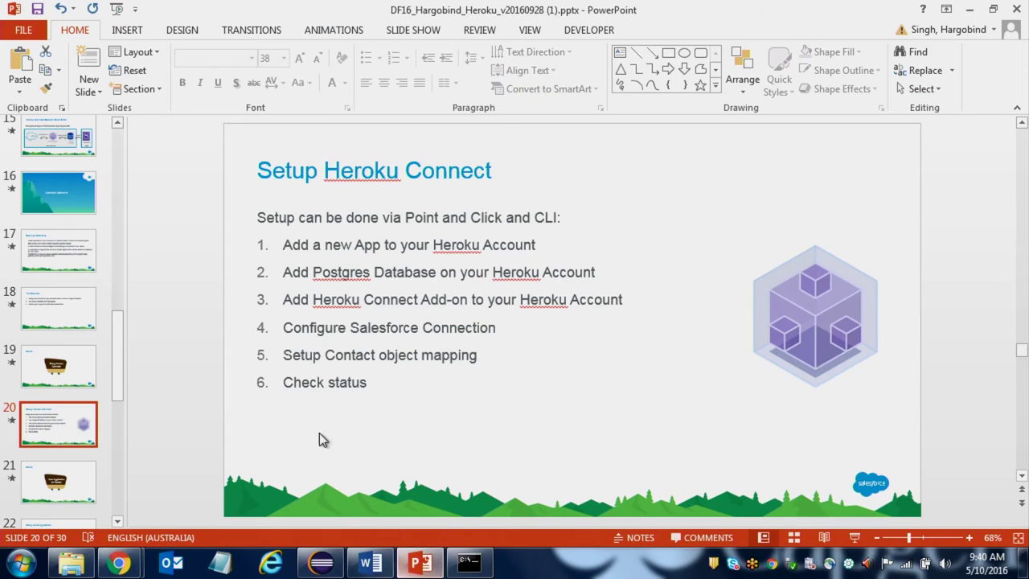
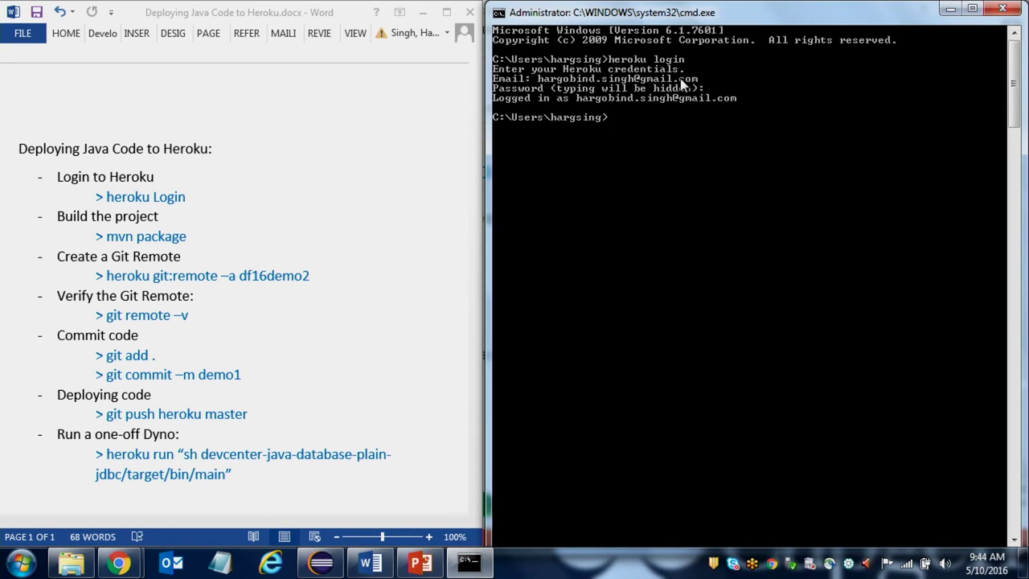
# Change to the devcenter-java-database directory and build the project with mvn package
pyautogui.write('cd devcenter-java-database')
pyautogui.press('Return')
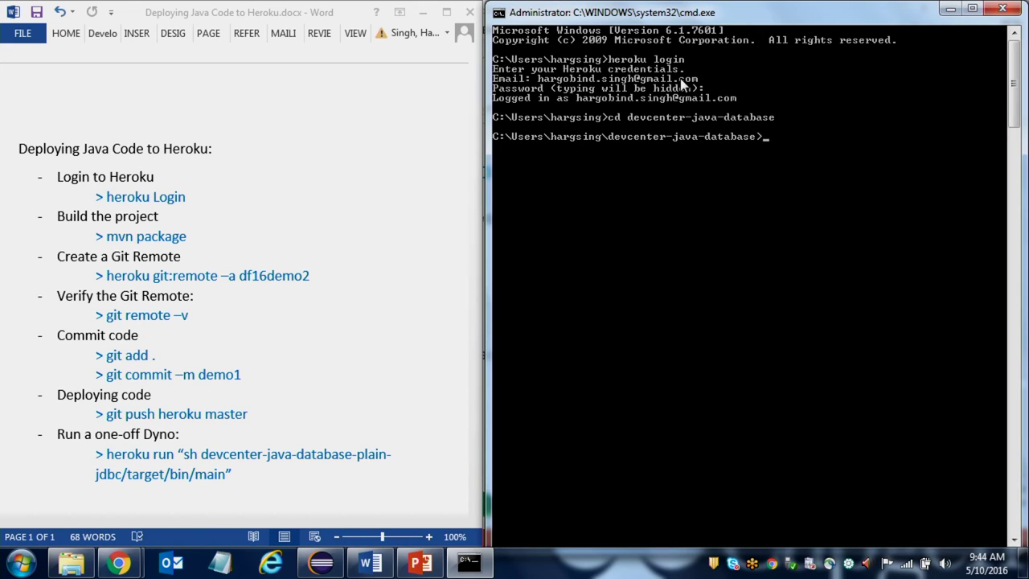
pyautogui.write('mvn package')
pyautogui.press('Return')
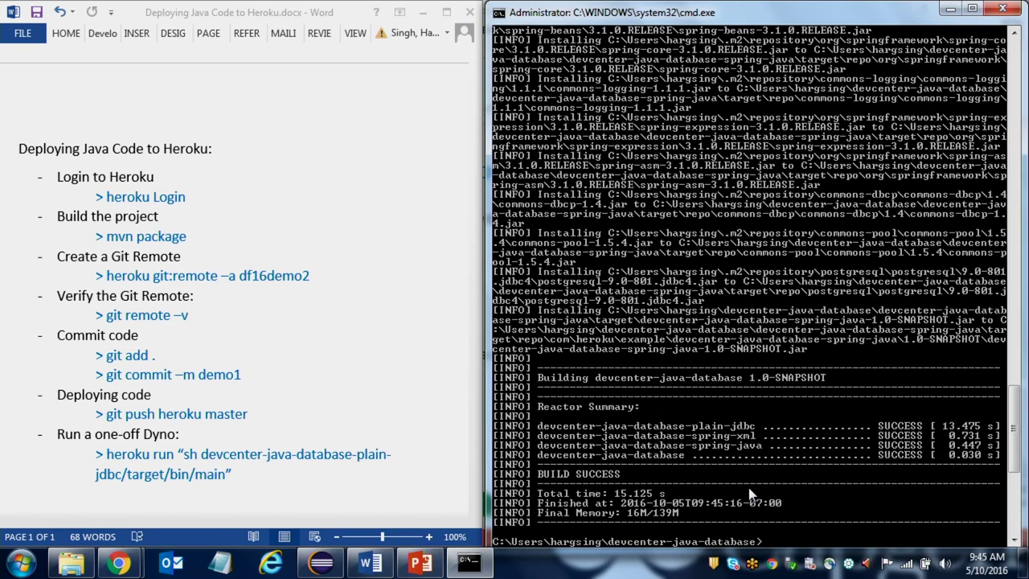
# Try to set the Heroku git remote to the df16demo2 app
pyautogui.write('heroku git:remote -a df')
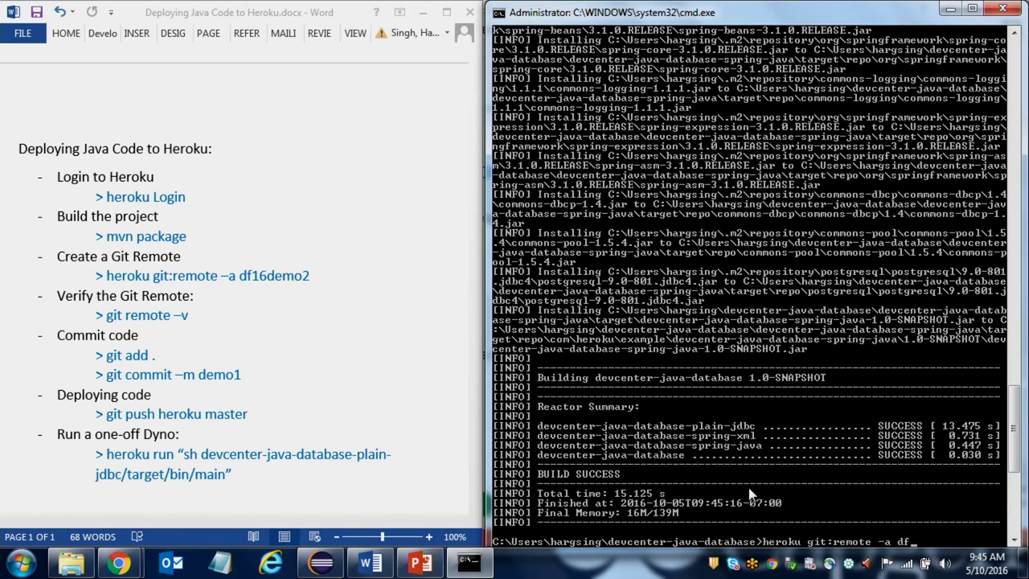
pyautogui.write('16demo2')
pyautogui.press('Return')
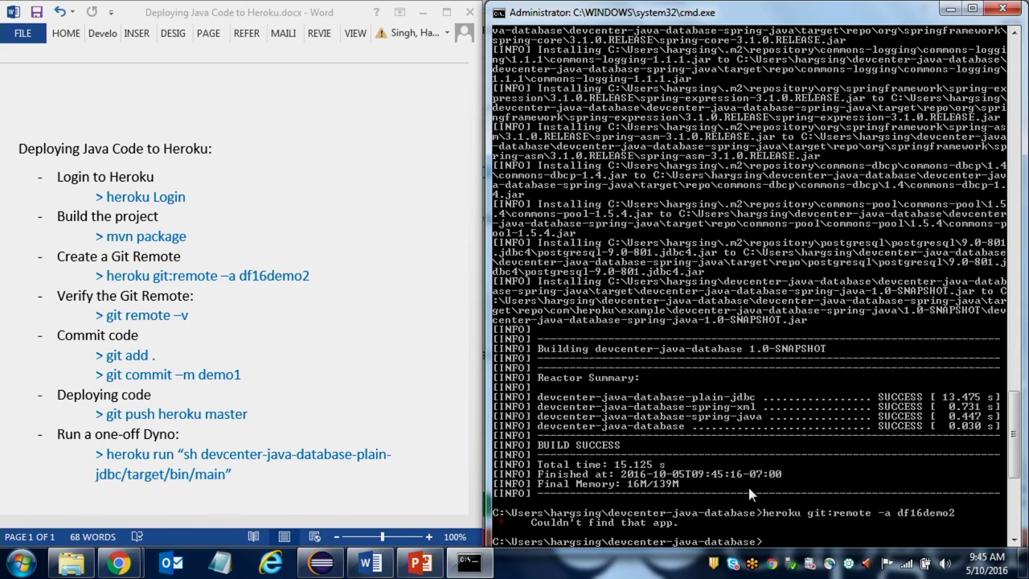
# Check the app's name in the browser and set the Heroku git remote to the dfdemo2 app with heroku git:remote -a
pyautogui.press('Up')
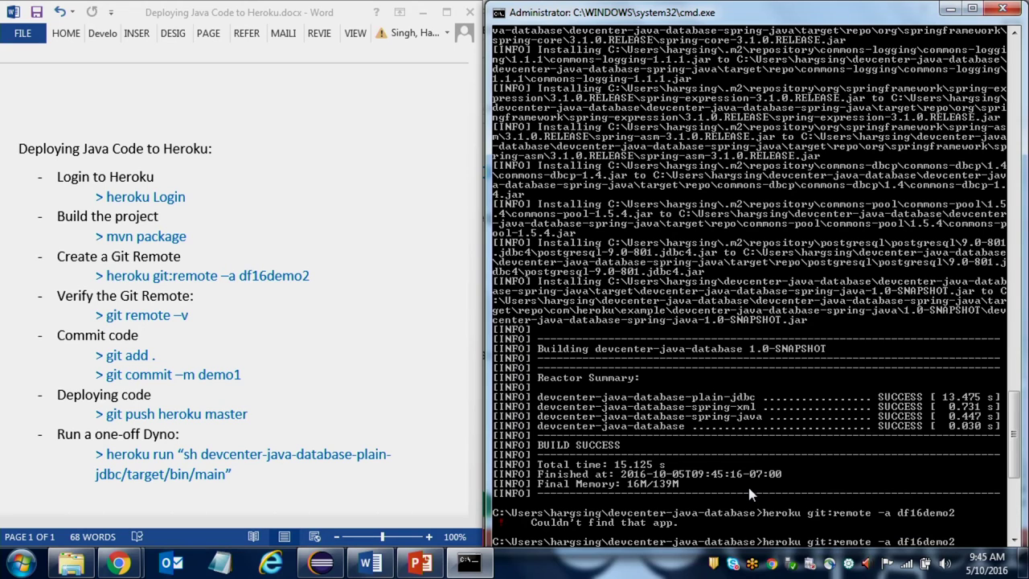
pyautogui.hotkey('alt', 'Tab')
pyautogui.hotkey('alt', 'Tab')
pyautogui.hotkey('alt', 'Tab')
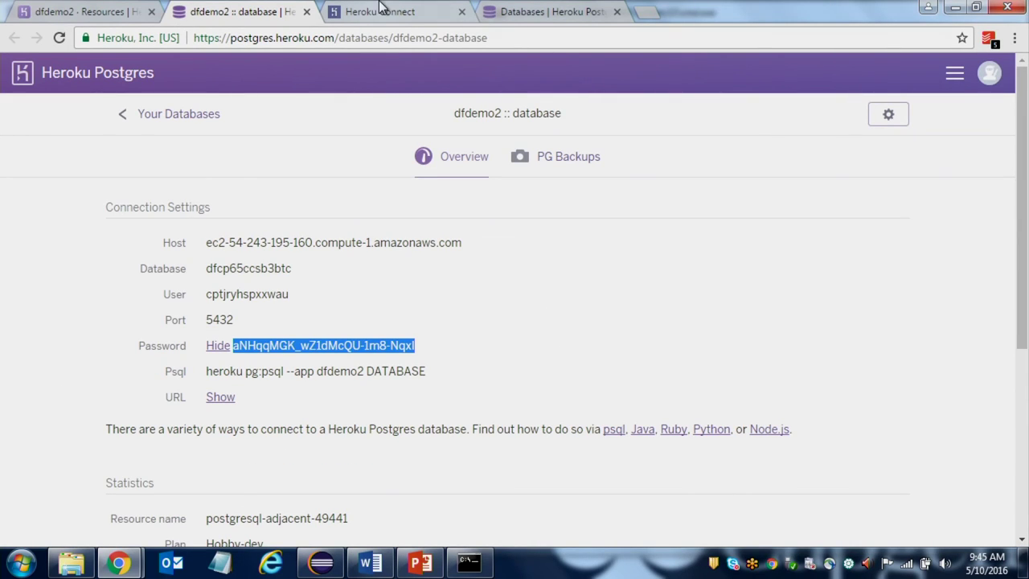
pyautogui.hotkey('alt', 'Tab')
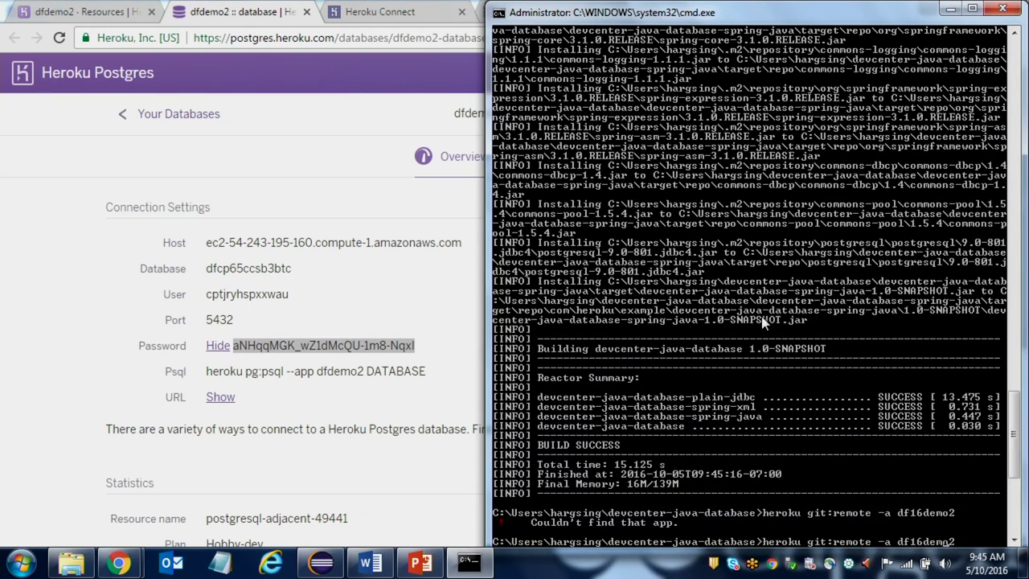
pyautogui.press('Left')
pyautogui.press('Left')
pyautogui.press('Left')
pyautogui.press('Left')
pyautogui.press('Left')
pyautogui.press('BackSpace')
pyautogui.press('BackSpace')
pyautogui.press('Return')
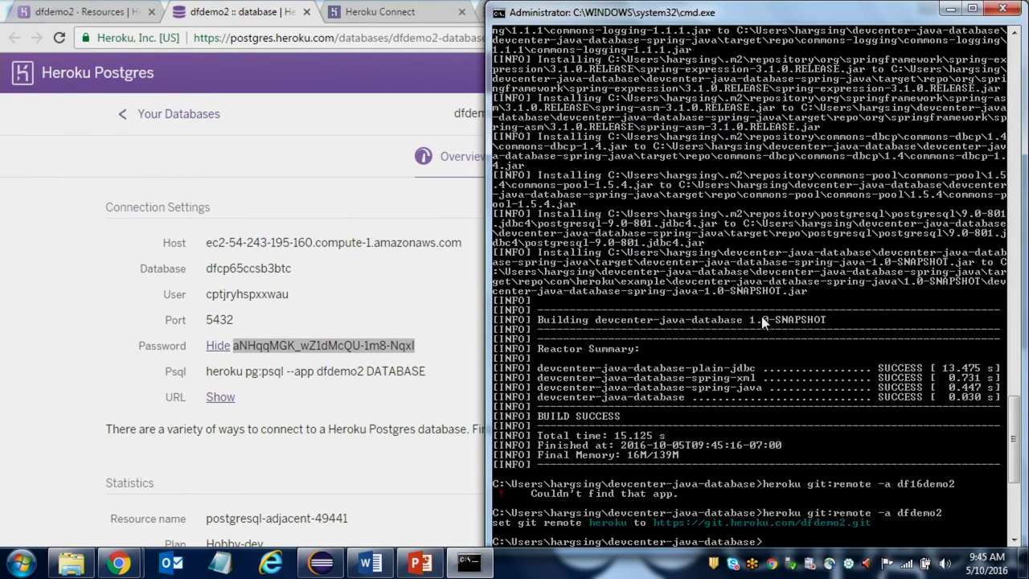
# Consult the deployment notes in Word and verify the configured remotes with git remote -v
pyautogui.hotkey('alt', 'Tab')
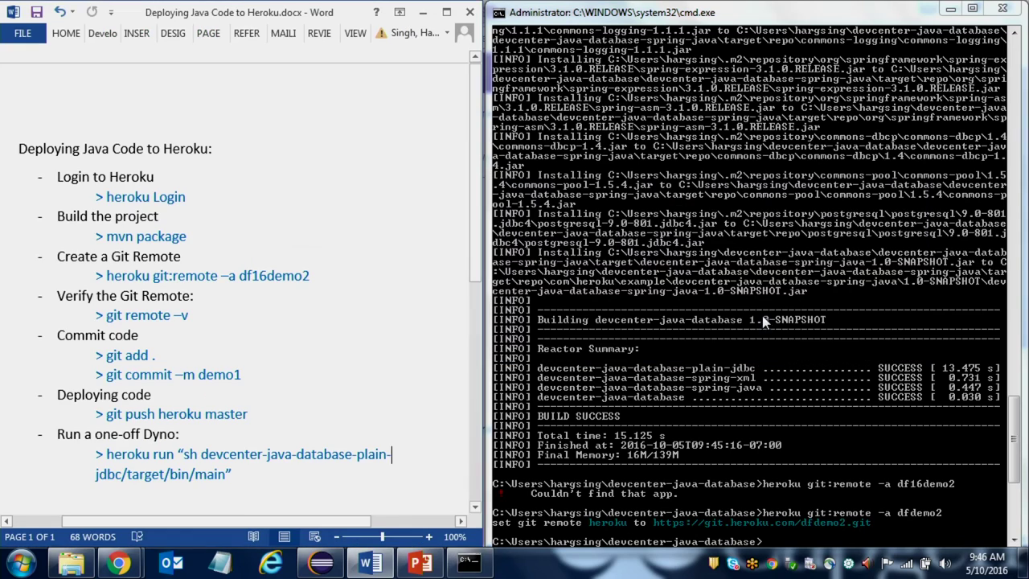
pyautogui.click(808, 512)
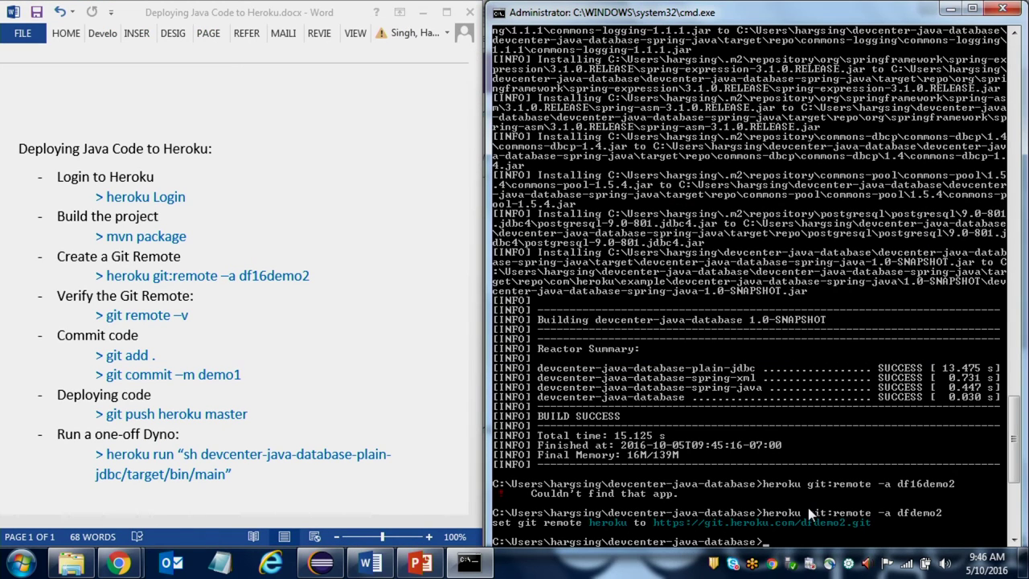
pyautogui.write('git remote -v')
pyautogui.press('Return')
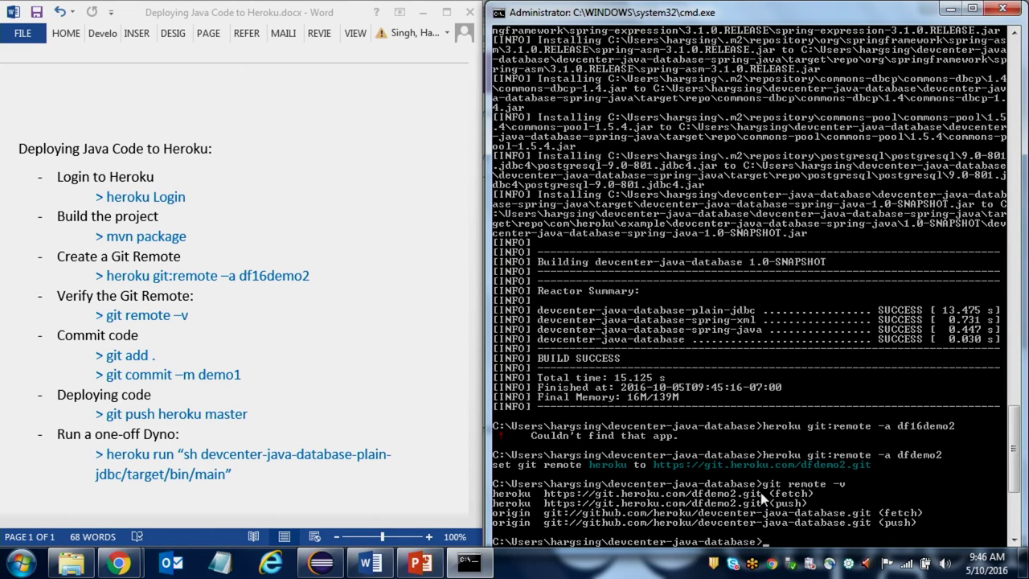
# Stage all changes with git add . and commit them with the message demo1
pyautogui.write('git add .')
pyautogui.press('Return')
pyautogui.write('git')
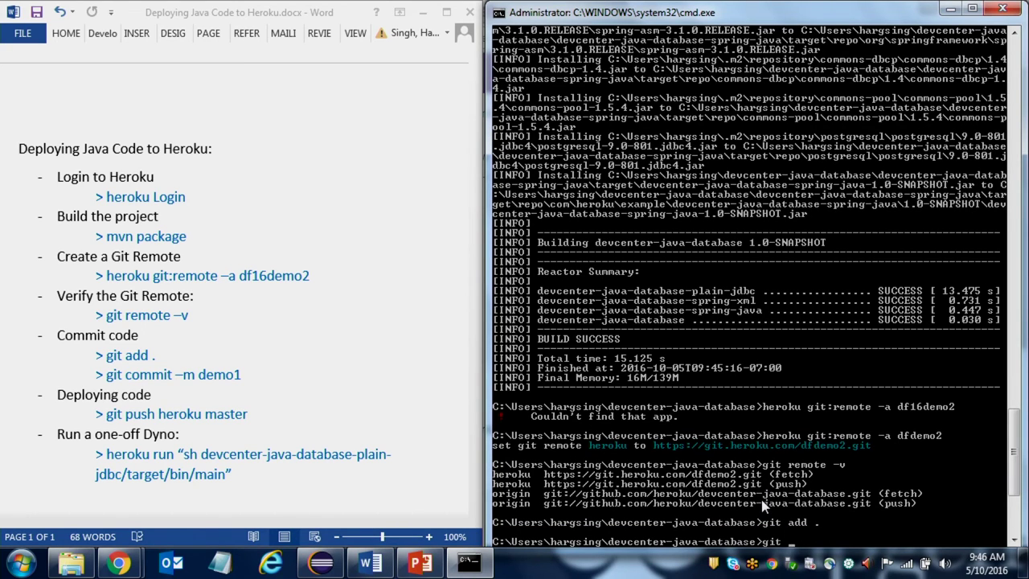
pyautogui.write(' commit -m demo1')
pyautogui.press('Return')
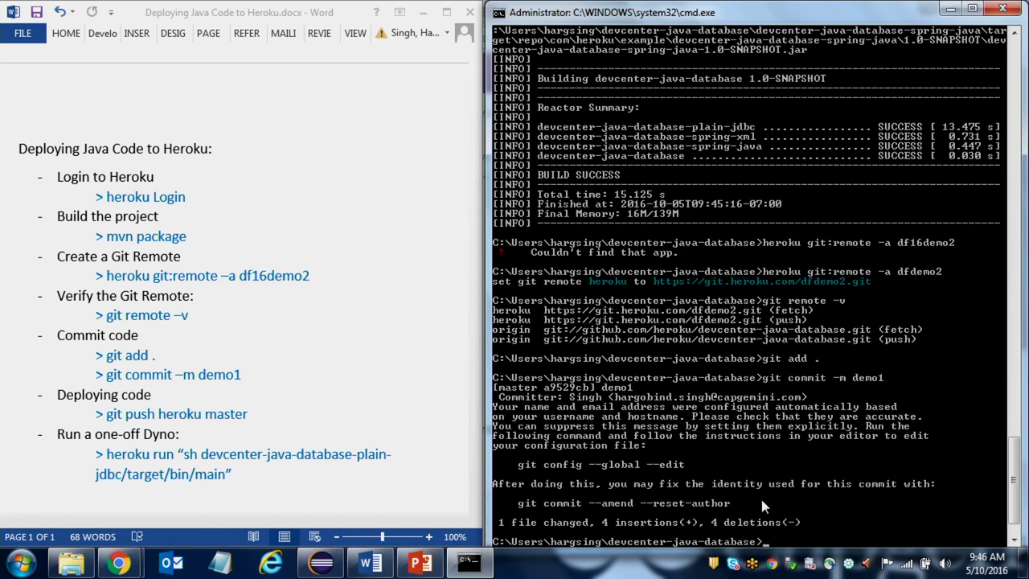
# Deploy the committed code with git push heroku master
pyautogui.write('git push heroku maste')
pyautogui.write('r')
pyautogui.press('Return')
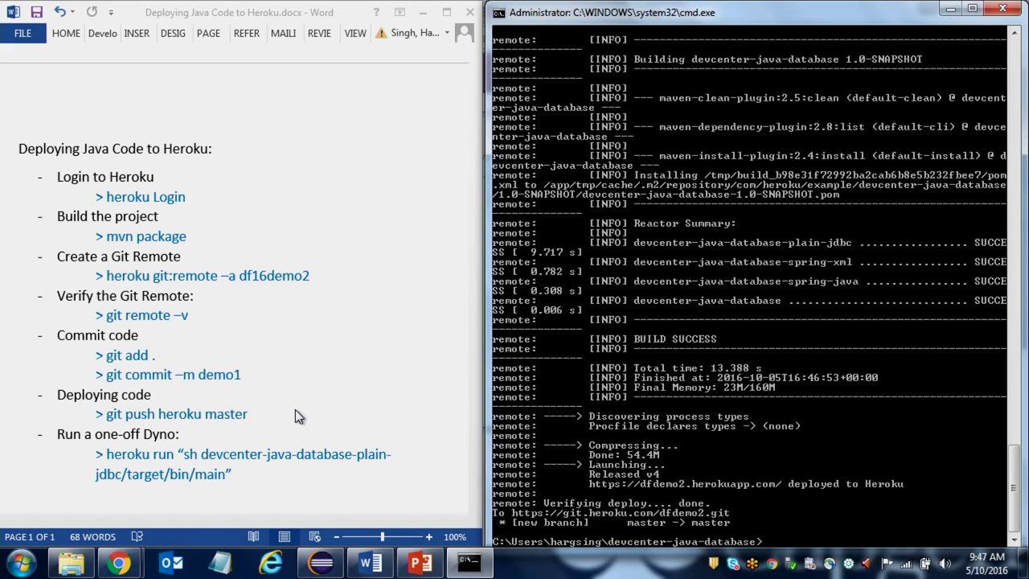
# Run a one-off dyno with heroku run "sh devcenter-java-database-plain-jdbc/target/bin/main"
pyautogui.write('heroku')
pyautogui.write(' run "sh de')
pyautogui.write('vcente')
pyautogui.write('r-java-data')
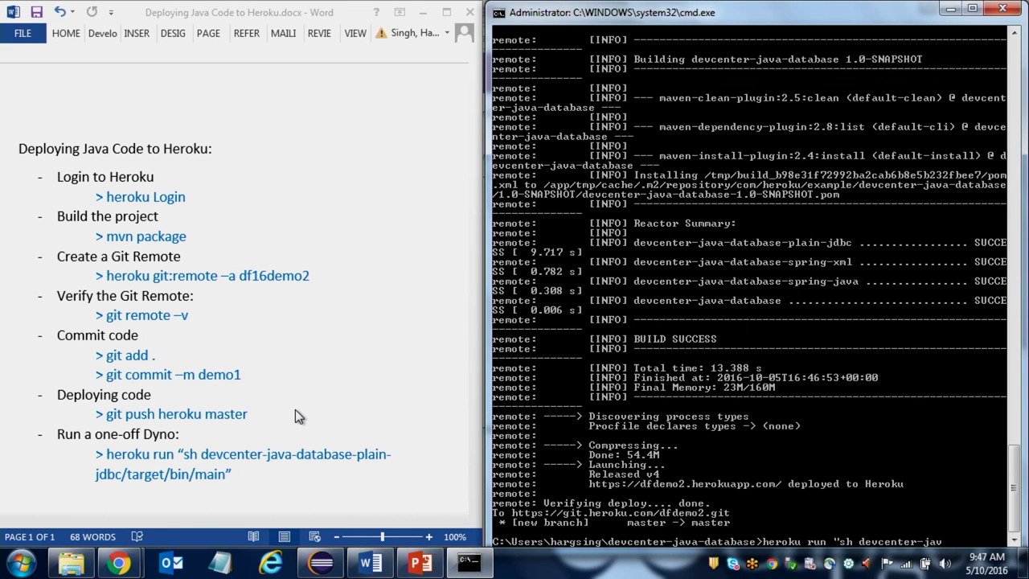
pyautogui.write('base')
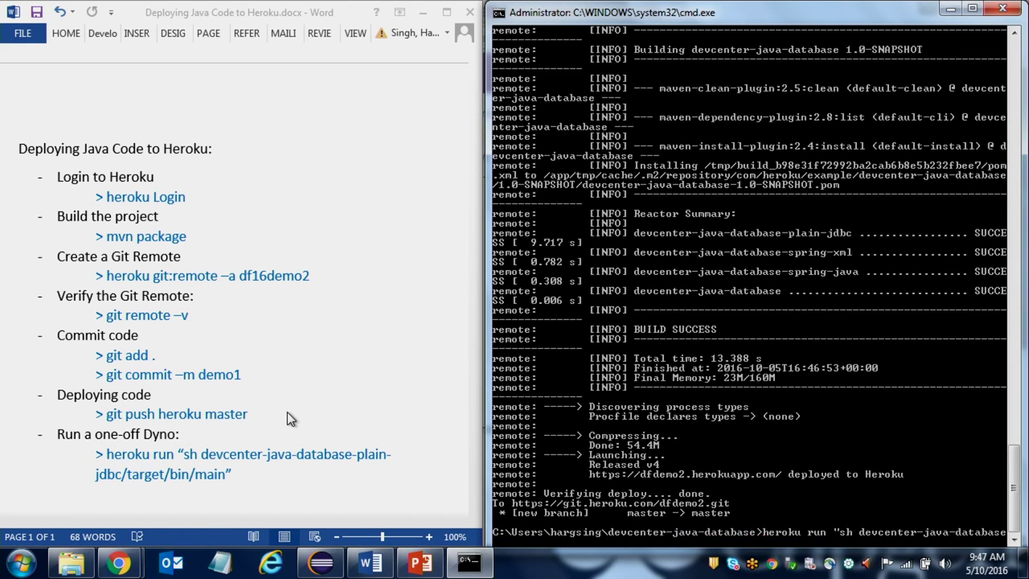
pyautogui.write('-plain-jdbc/target/bin/main')
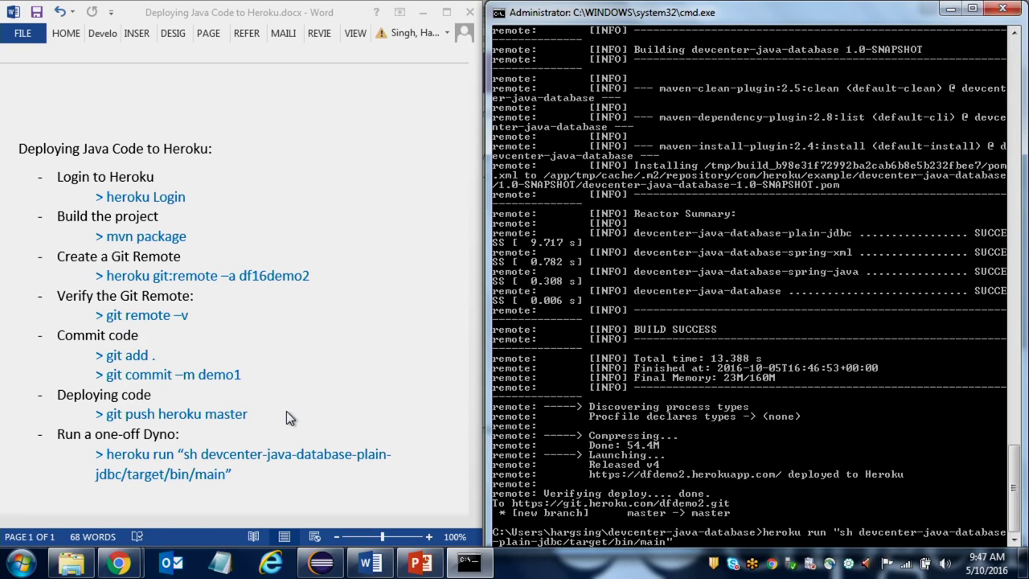
pyautogui.press('Return')
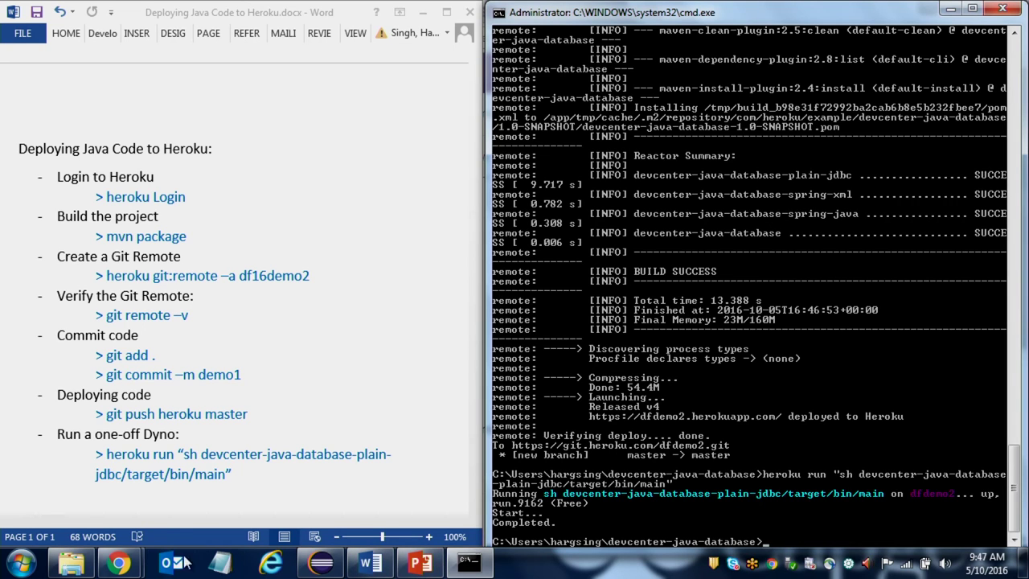
# Switch to Heroku Connect in Chrome and check the Contact mapping's status, row counts and last write to Salesforce
pyautogui.click(119, 563)
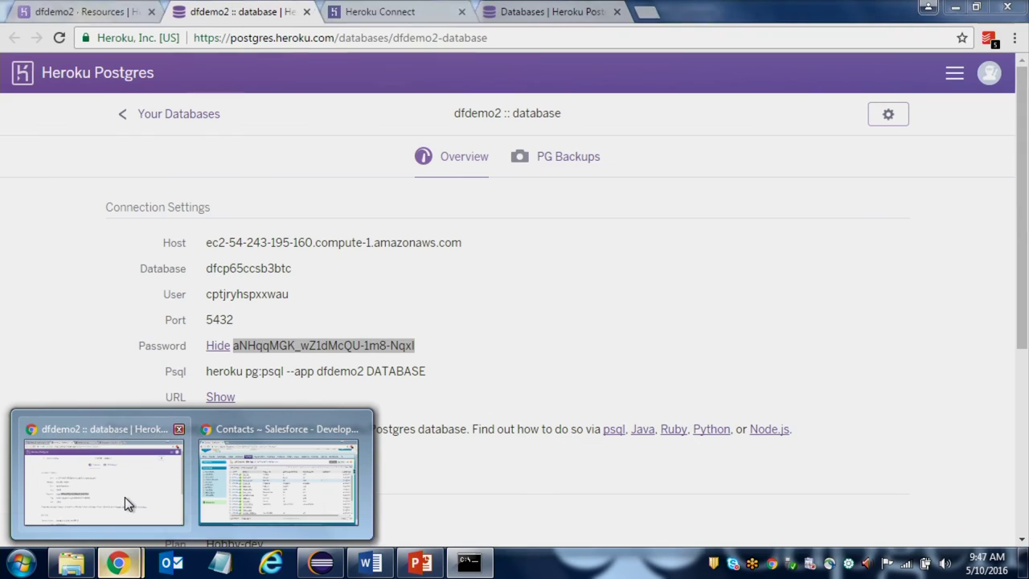
pyautogui.click(125, 497)
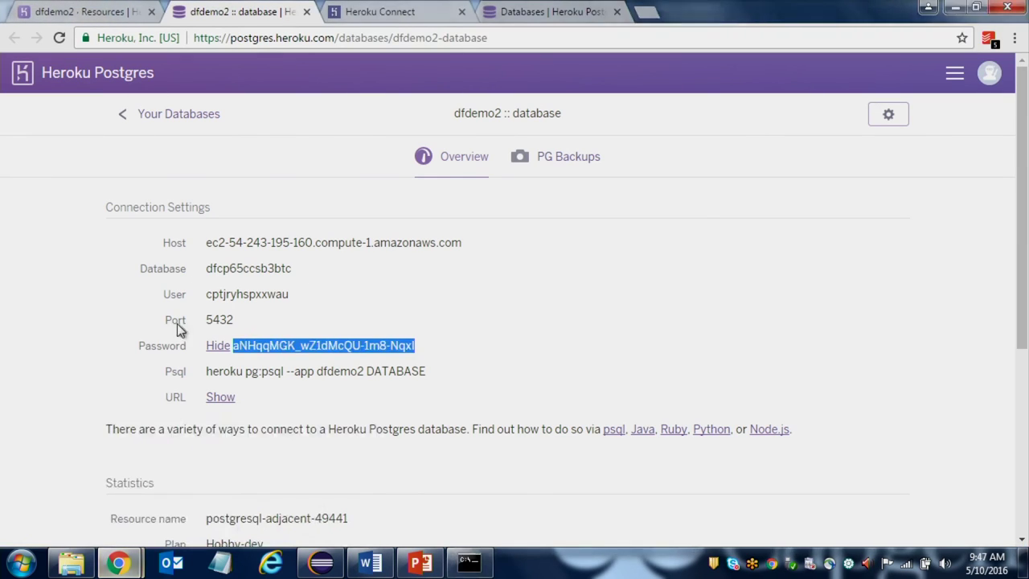
pyautogui.click(373, 10)
pyautogui.moveTo(1019, 177); pyautogui.dragTo(1020, 246)
pyautogui.scroll(-2, 1022, 249)
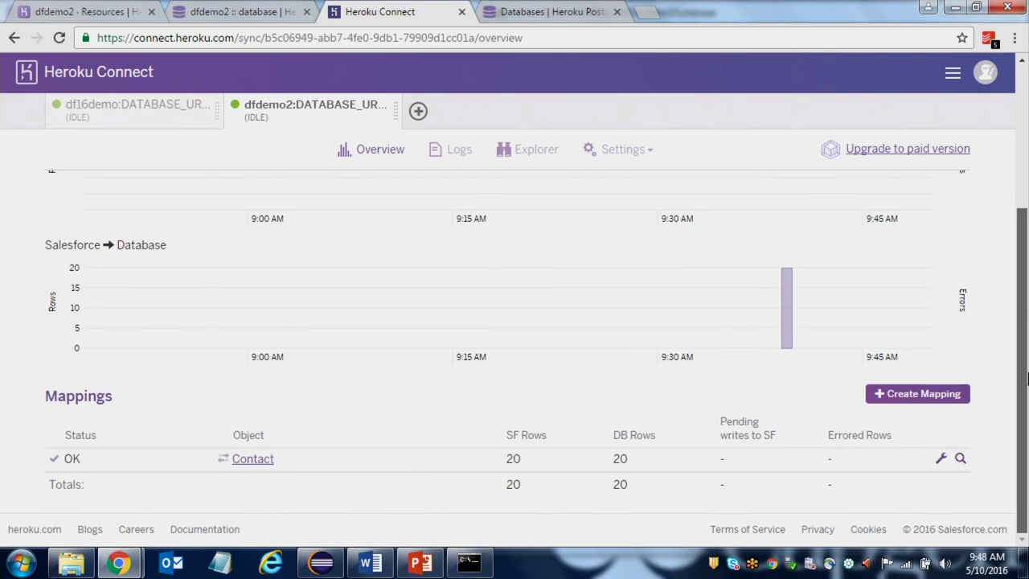
pyautogui.click(241, 464)
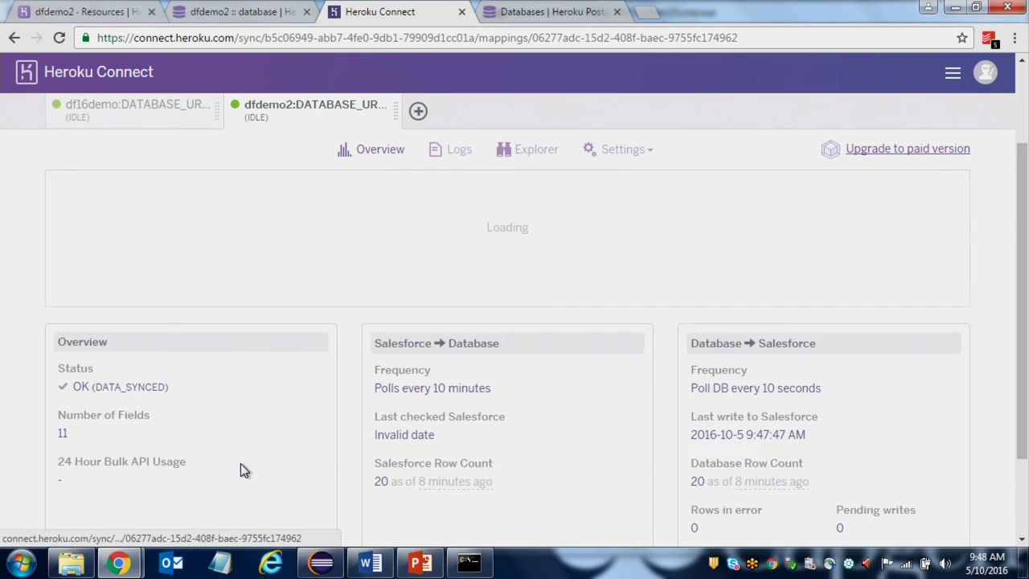
pyautogui.scroll(-3, 1023, 177)
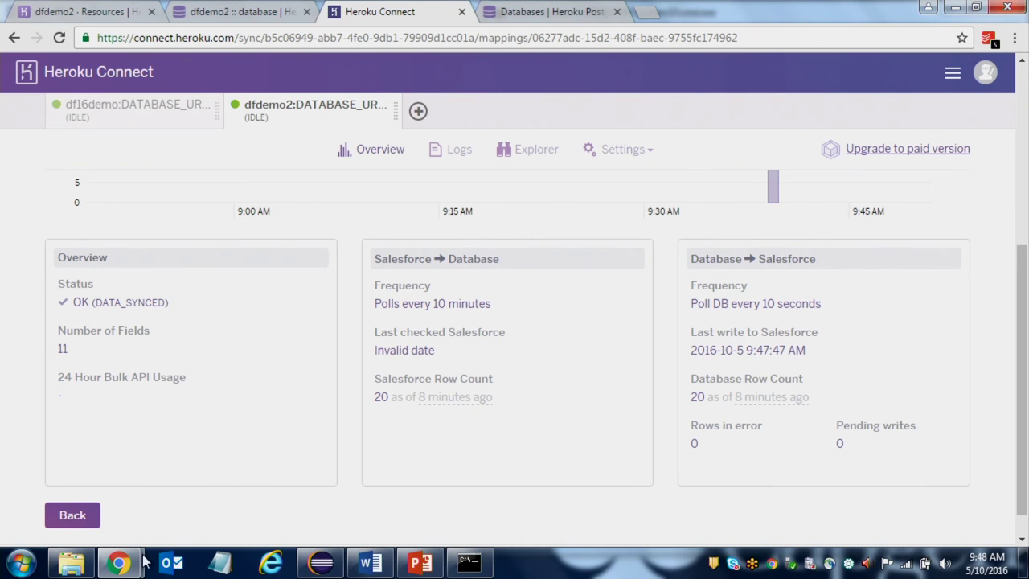
# Switch to the Salesforce Contacts list and refresh it to check the IsDuplicate flags
pyautogui.moveTo(138, 561)
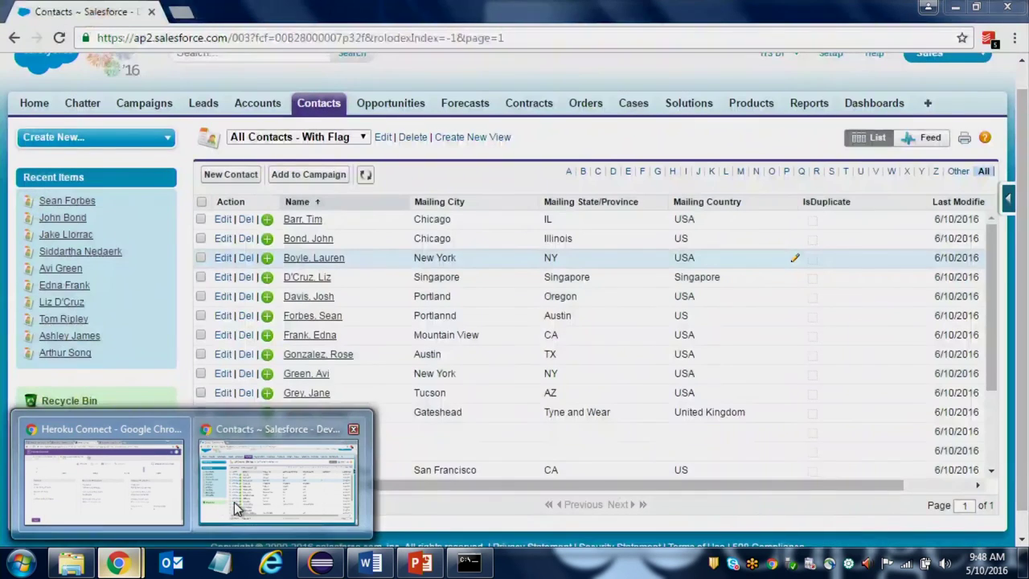
pyautogui.click(279, 482)
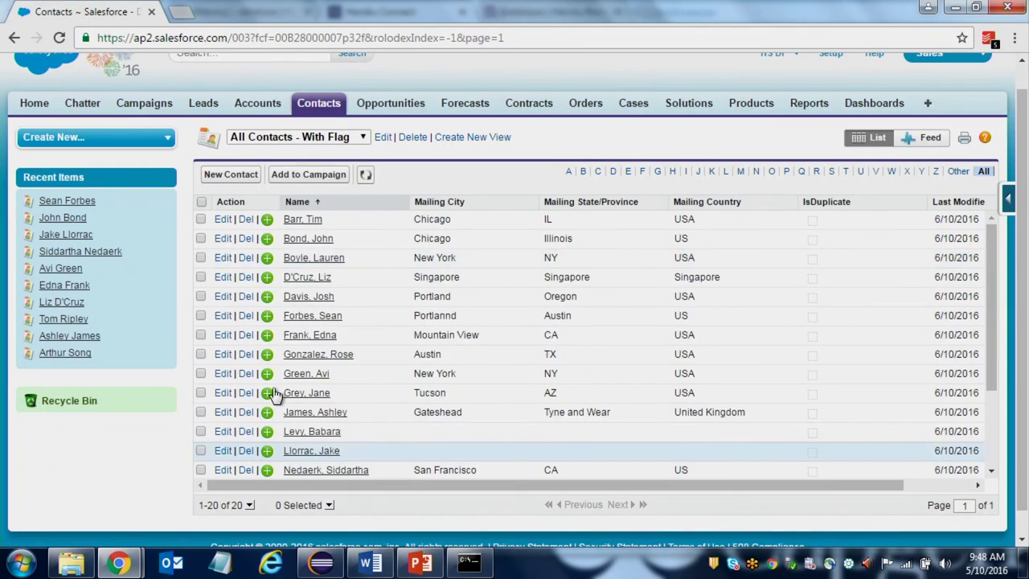
pyautogui.click(366, 175)
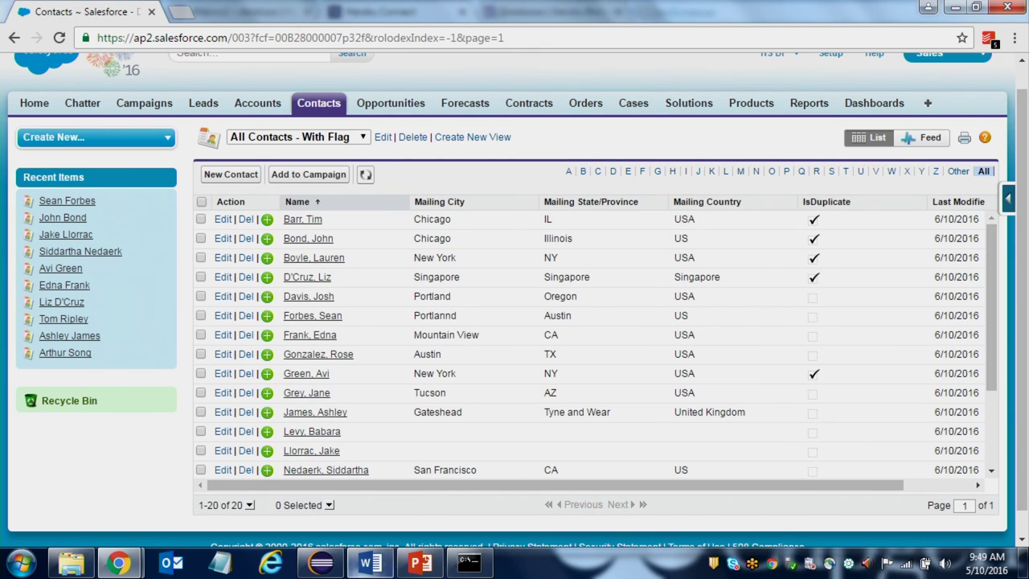
# Switch to the PowerPoint presentation and show slide 25, Check processed data
pyautogui.click(419, 564)
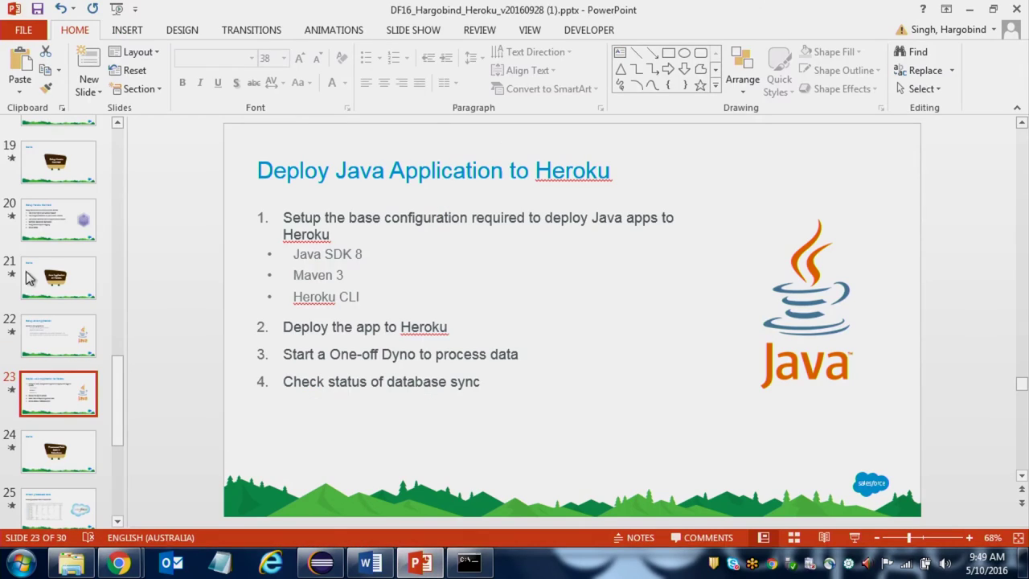
pyautogui.click(60, 465)
pyautogui.moveTo(121, 405); pyautogui.dragTo(119, 433)
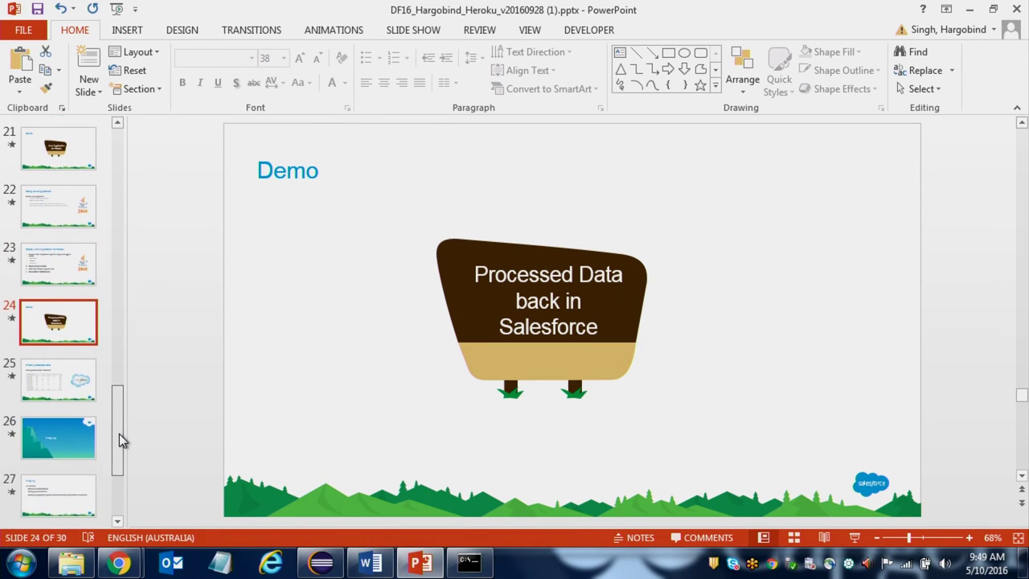
pyautogui.click(50, 377)
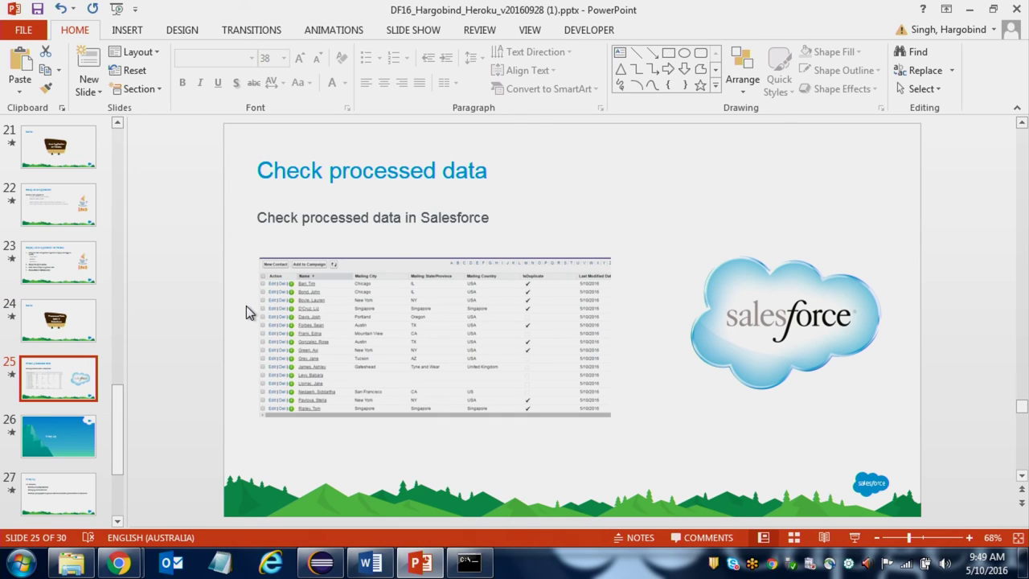